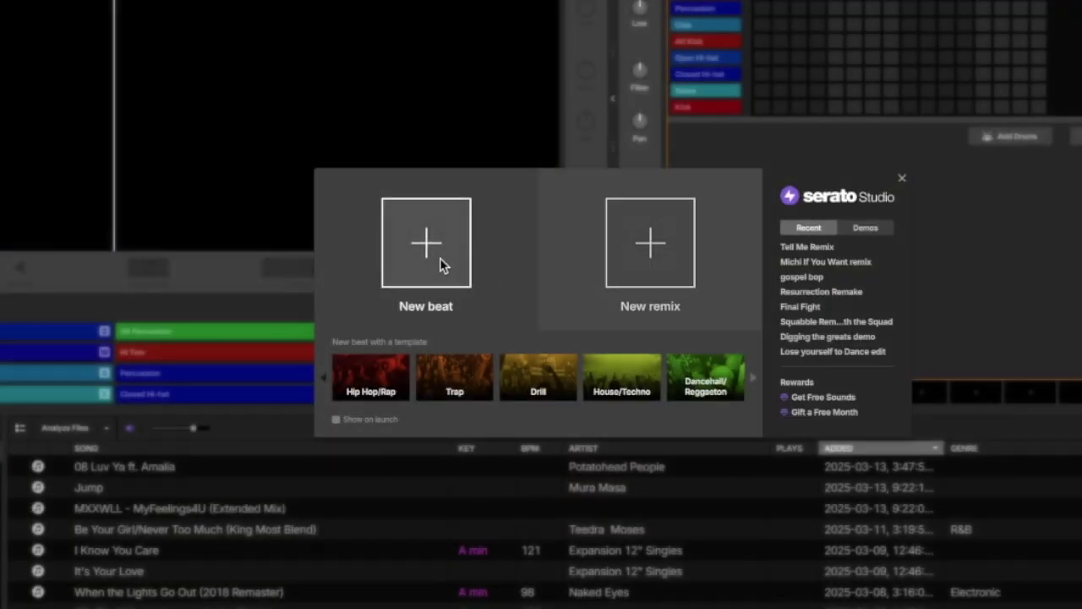
Start a new remix, enlarge the library list, and load 08 Luv Ya ft. Amalia from the Desktop
left_click(656, 267)
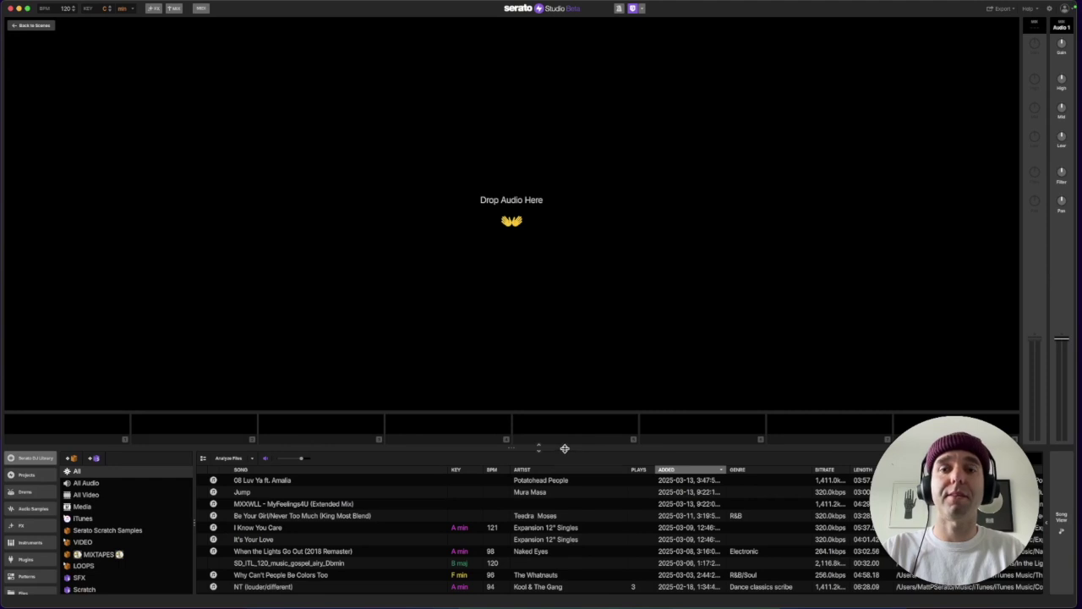
left_click_drag(563, 448, 563, 366)
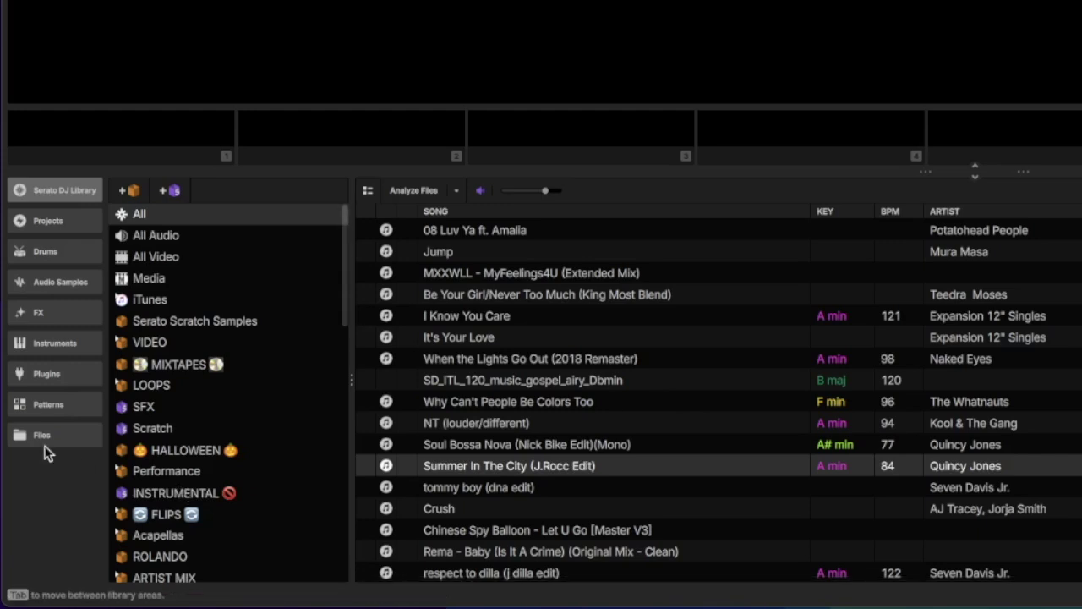
left_click(32, 438)
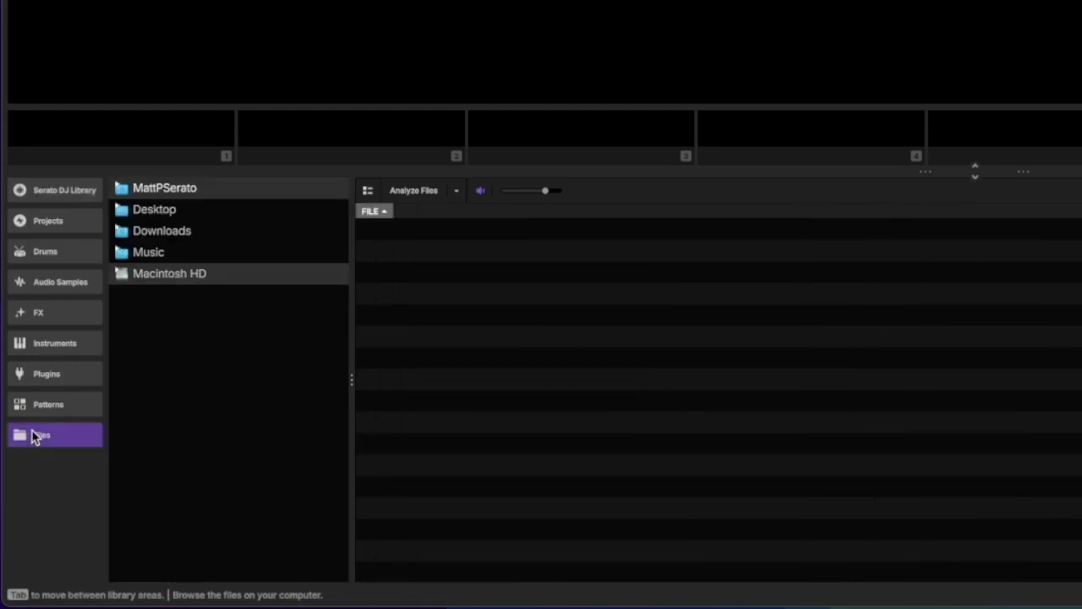
left_click(154, 208)
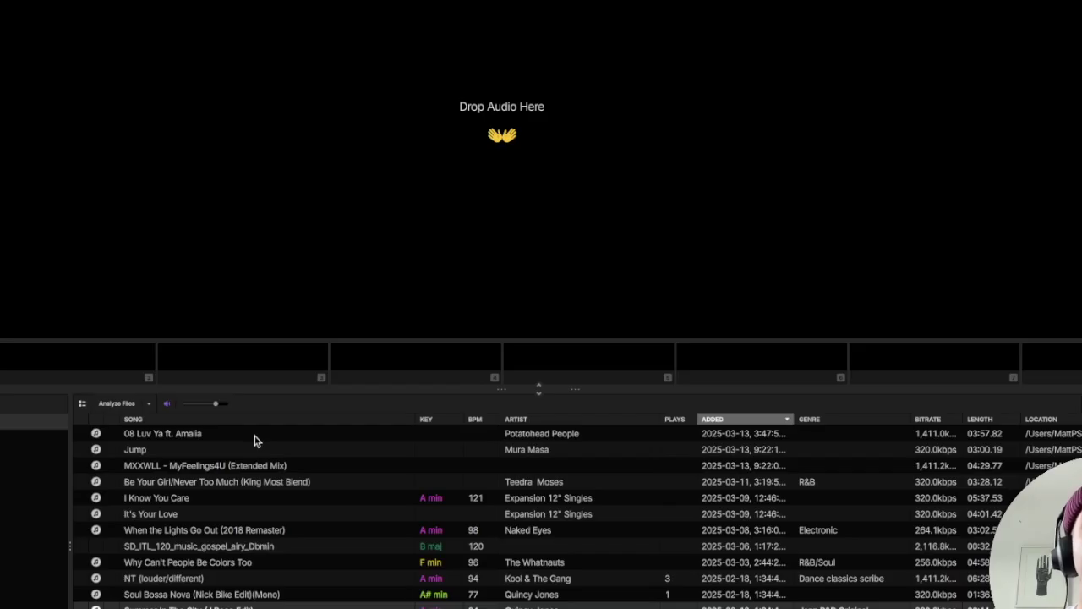
left_click_drag(254, 435, 321, 177)
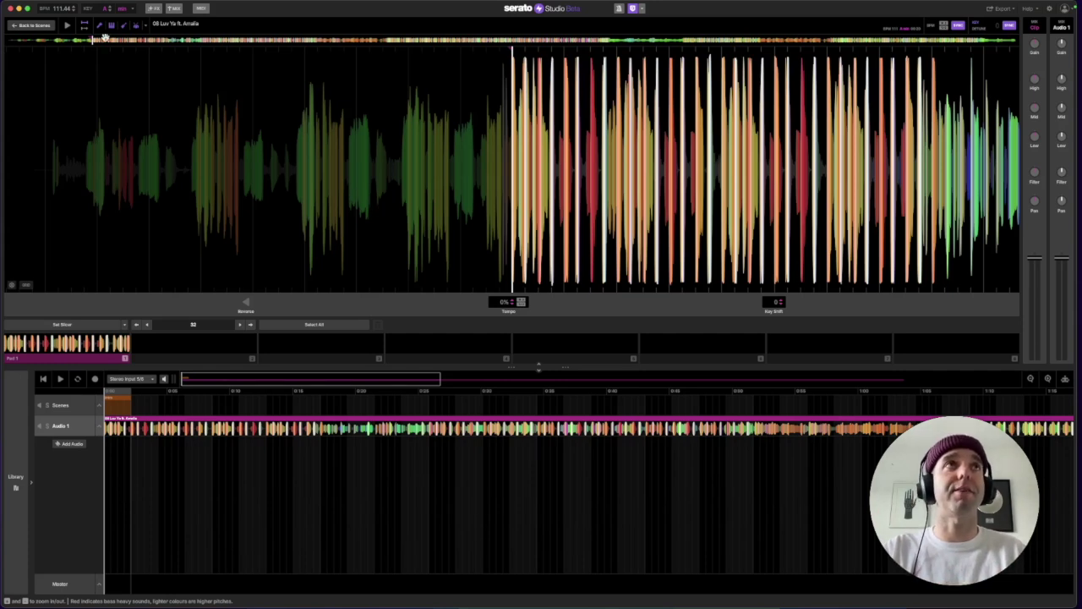
Check the Luv Ya track's BPM and key in the library, then make the Audio 1 lane taller
left_click(15, 476)
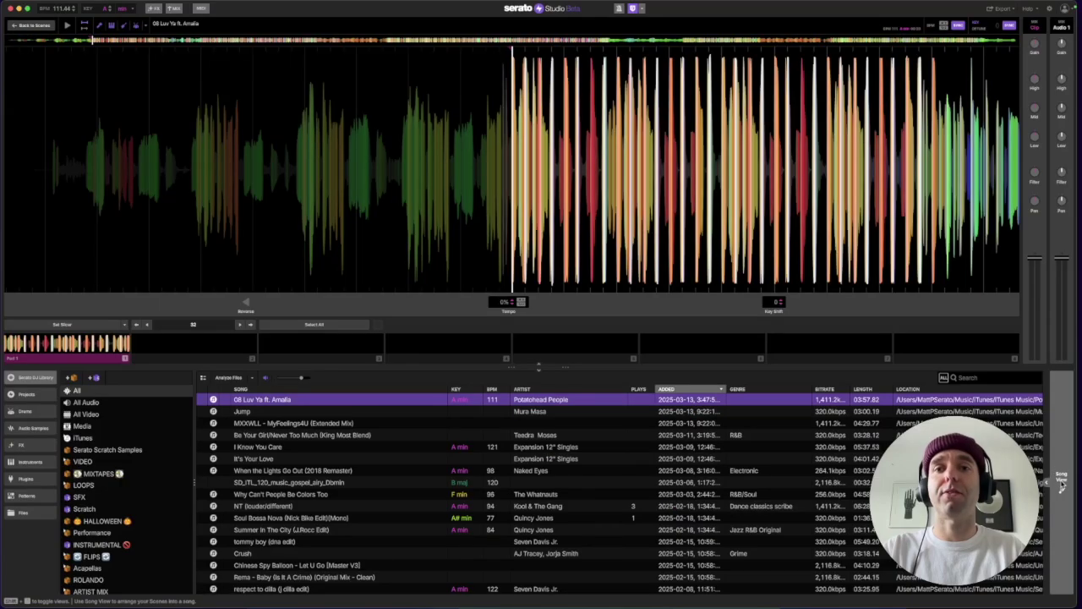
left_click(1061, 482)
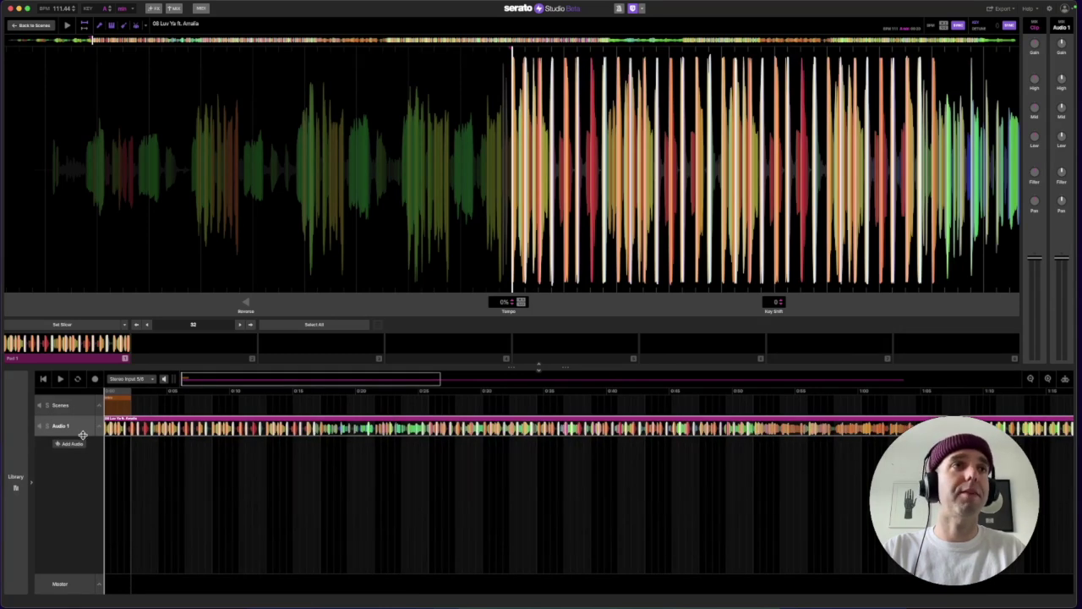
left_click_drag(83, 435, 78, 462)
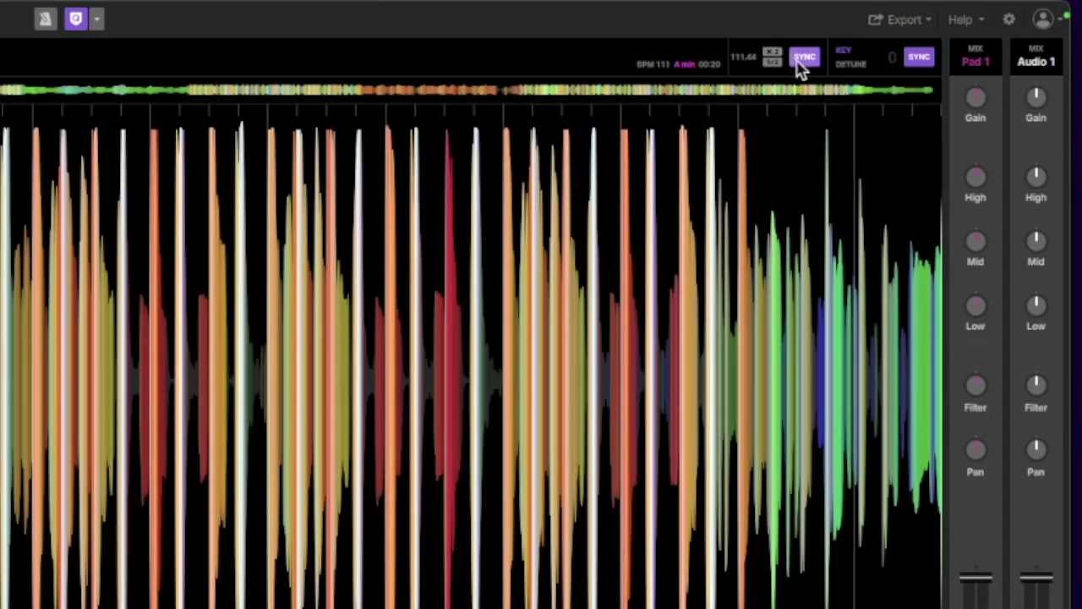
Turn off tempo and key sync, then move the Luv Ya clip later and extend its start slightly
left_click(956, 25)
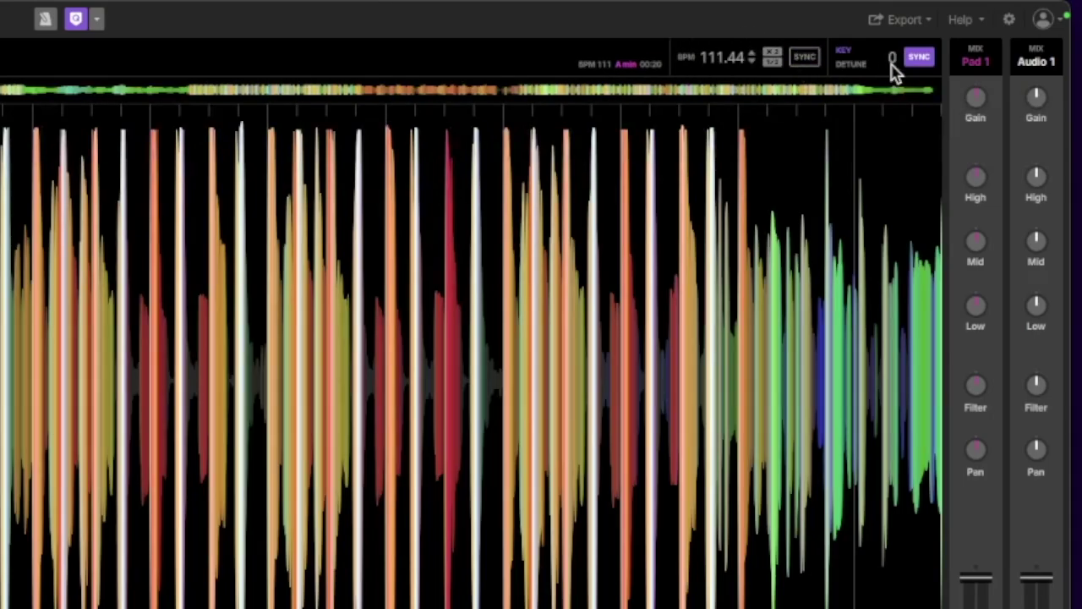
left_click(1008, 25)
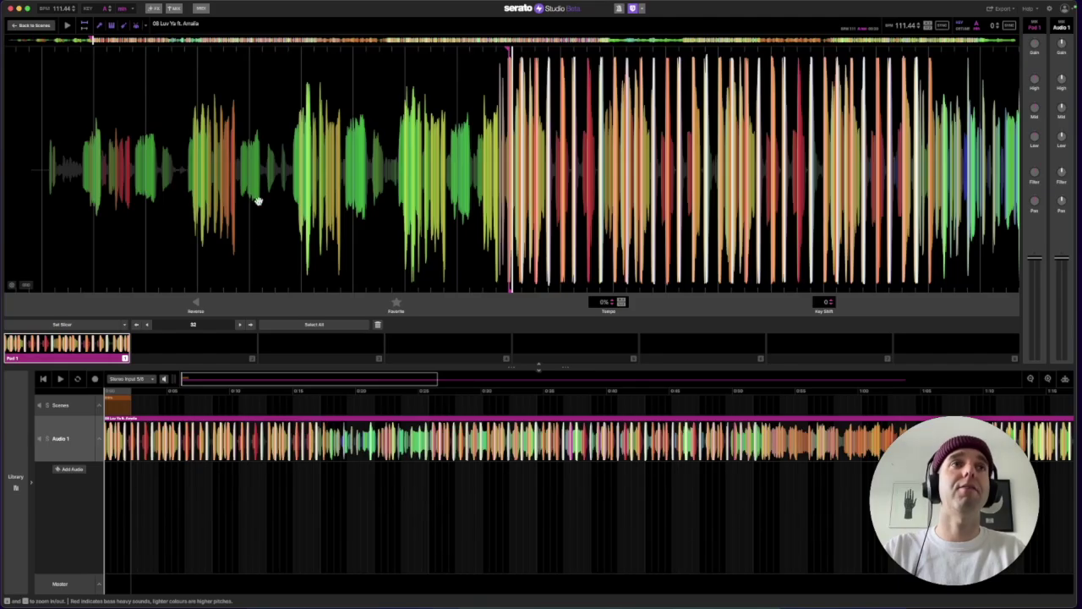
left_click(126, 423)
left_click_drag(126, 422, 95, 430)
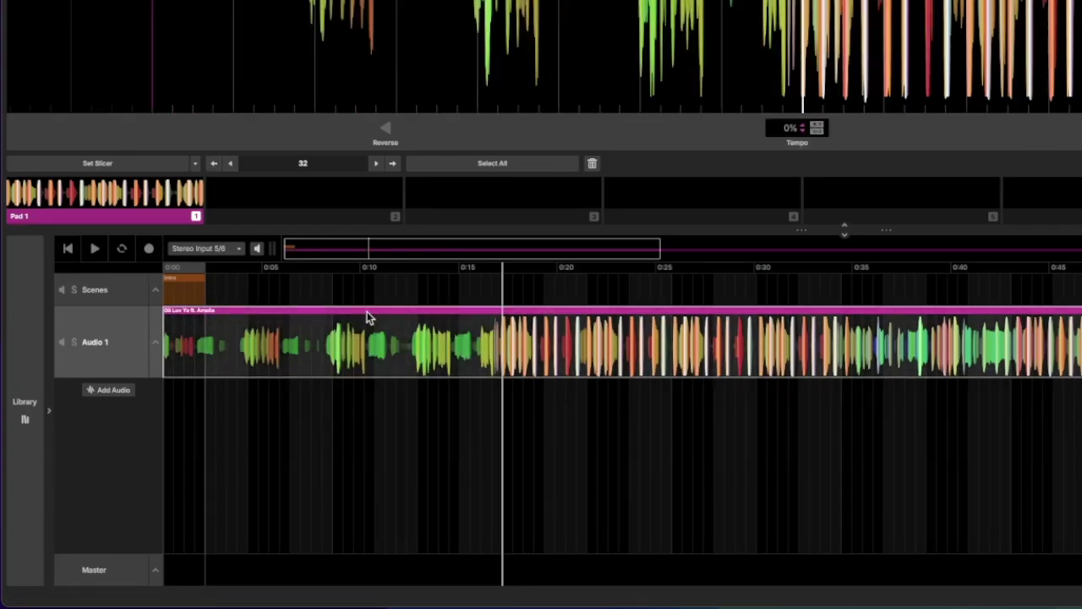
left_click_drag(367, 316, 441, 314)
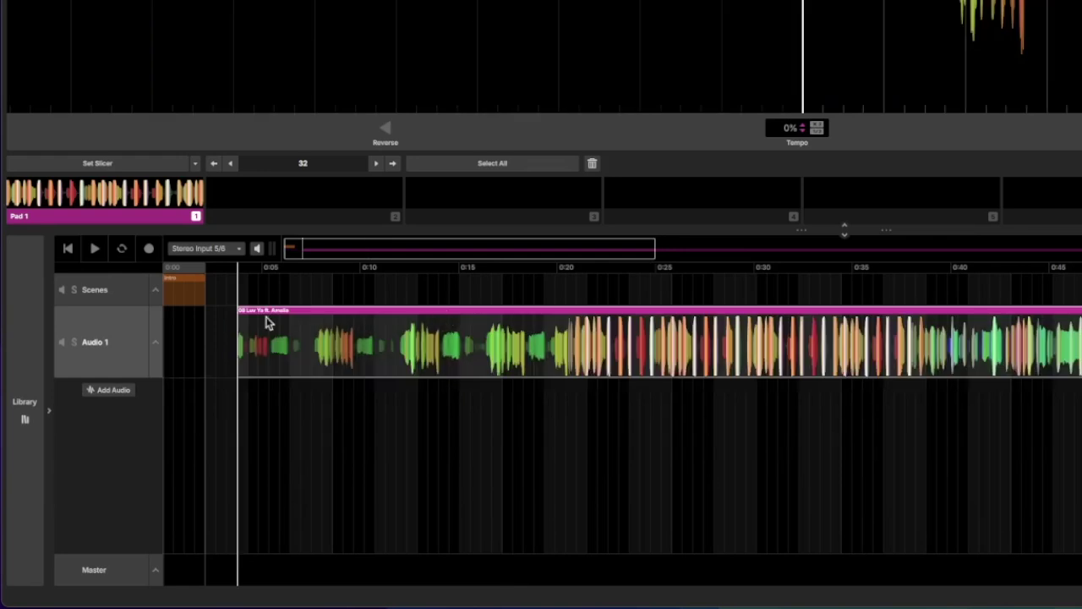
mouse_move(240, 311)
left_mouse_down()
mouse_move(156, 314)
mouse_move(221, 314)
left_mouse_up()
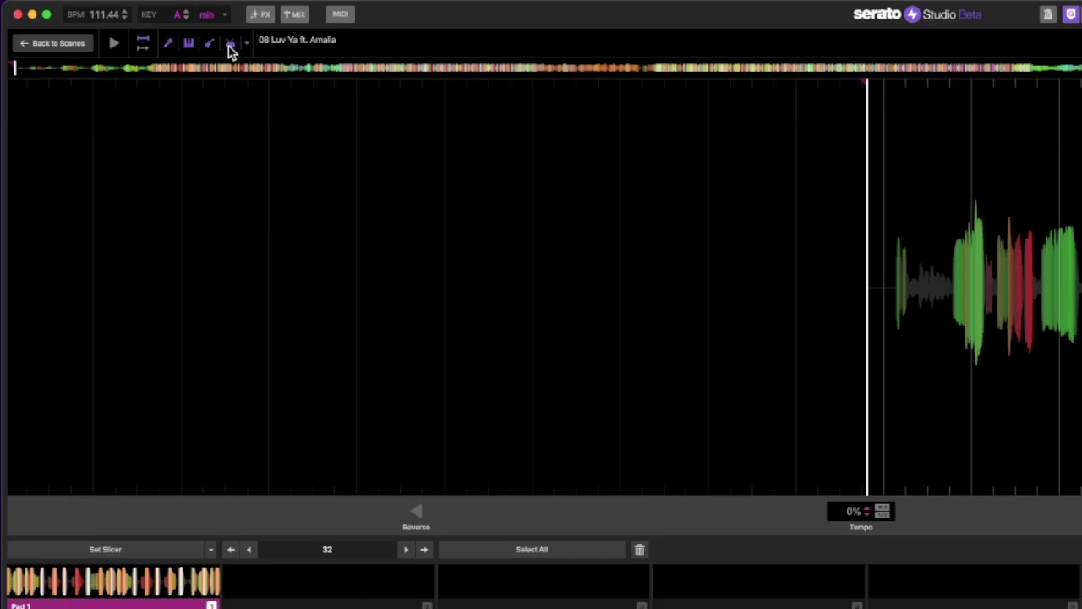
Mute the drums and melody stems so only the Luv Ya vocal stem plays
left_click(228, 46)
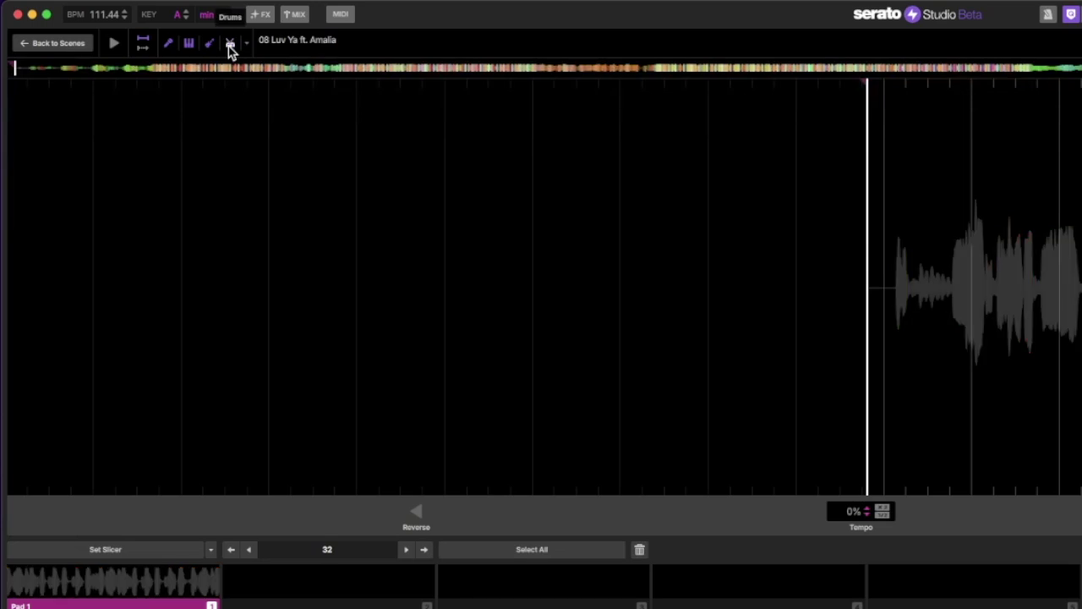
left_click(168, 47)
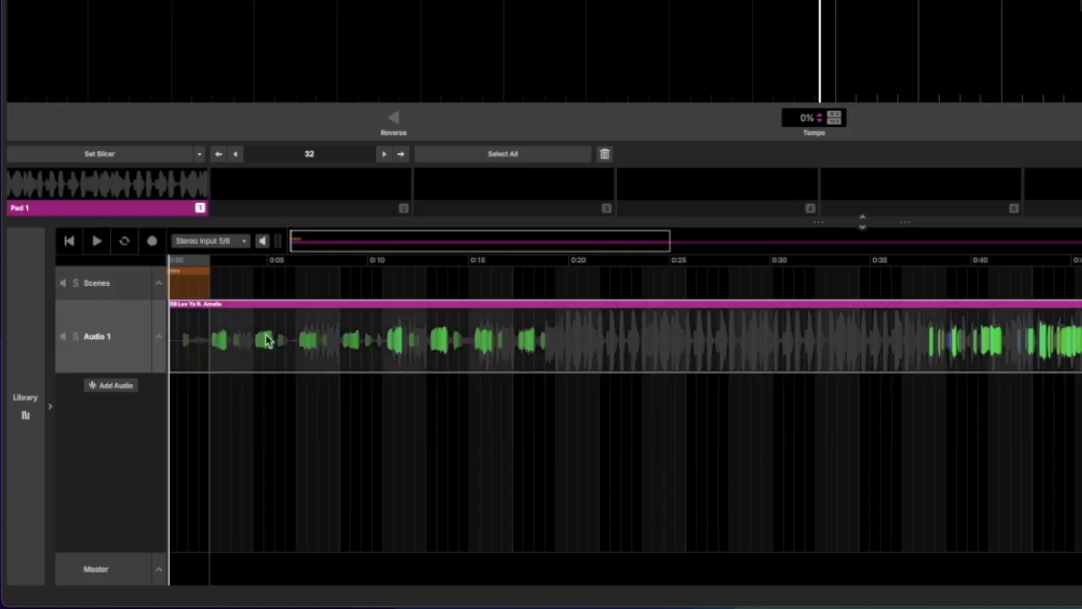
Audition the acapella, then park the playhead near 0:37 and reselect the Audio 1 clip
left_click(97, 243)
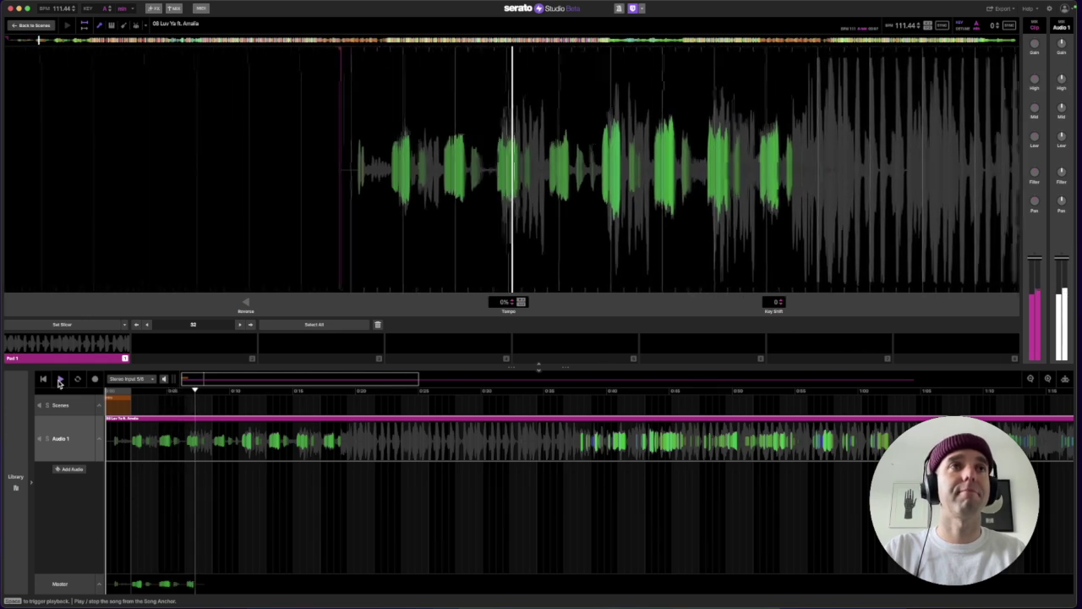
left_click(59, 381)
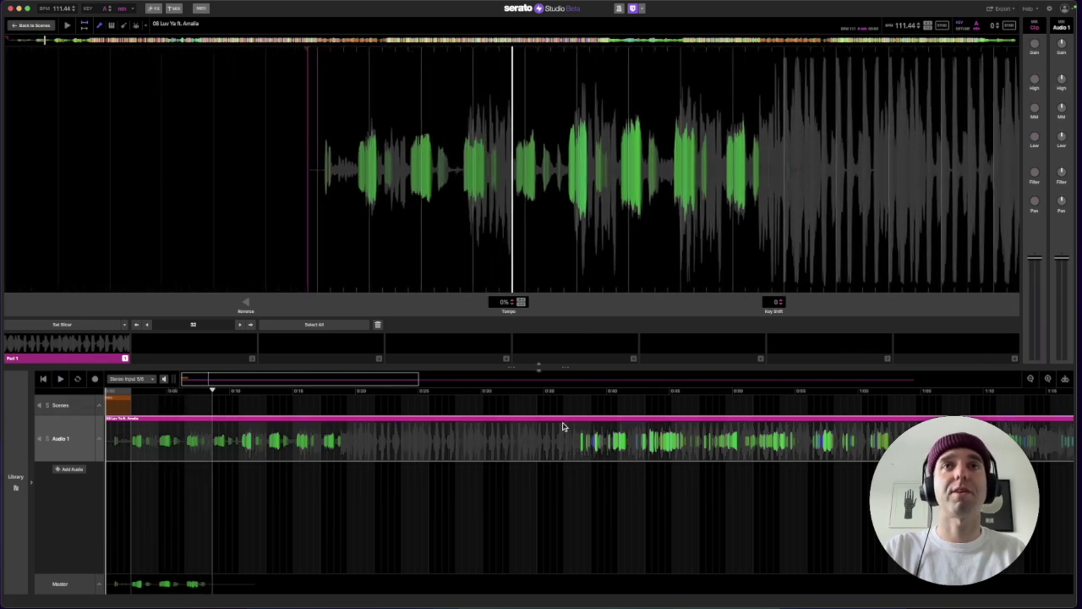
left_click(581, 403)
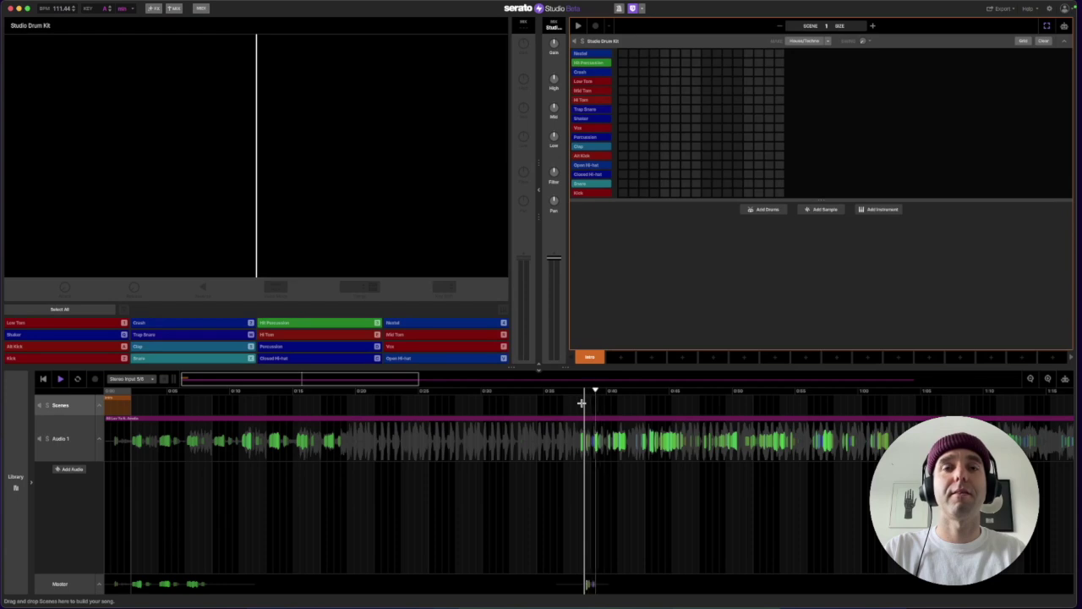
left_click(84, 451)
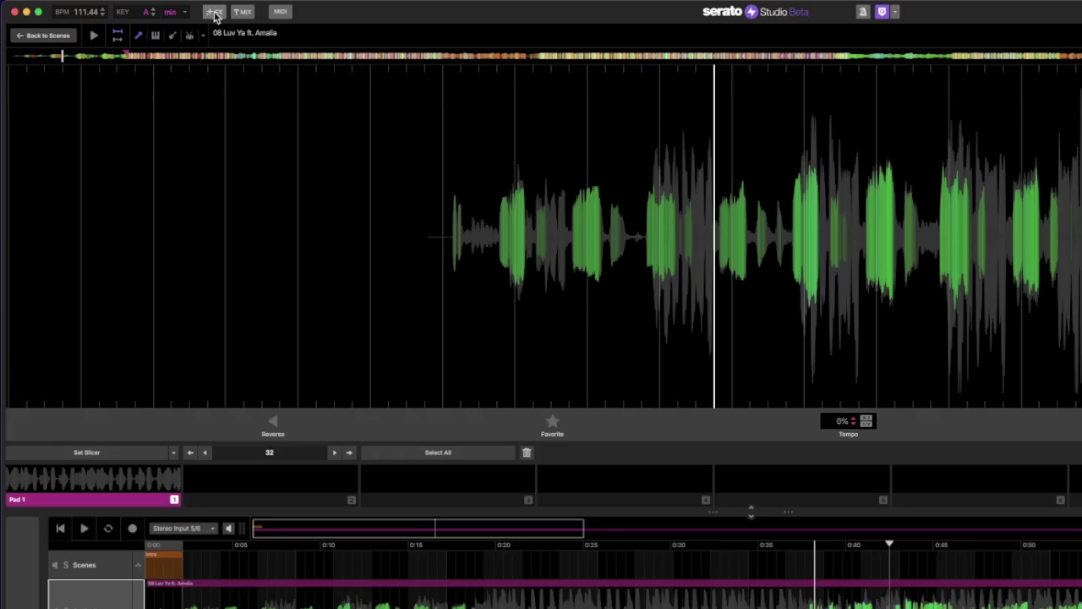
Load Light Tail Reverb into the acapella track's first FX slot and play the song
left_click(213, 12)
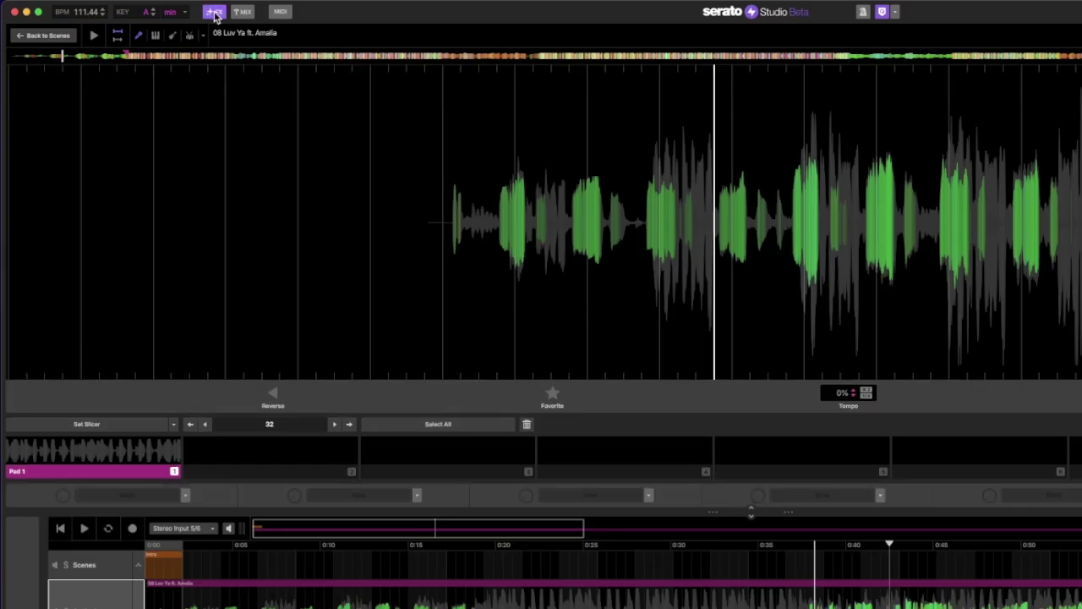
left_click(187, 496)
mouse_move(180, 523)
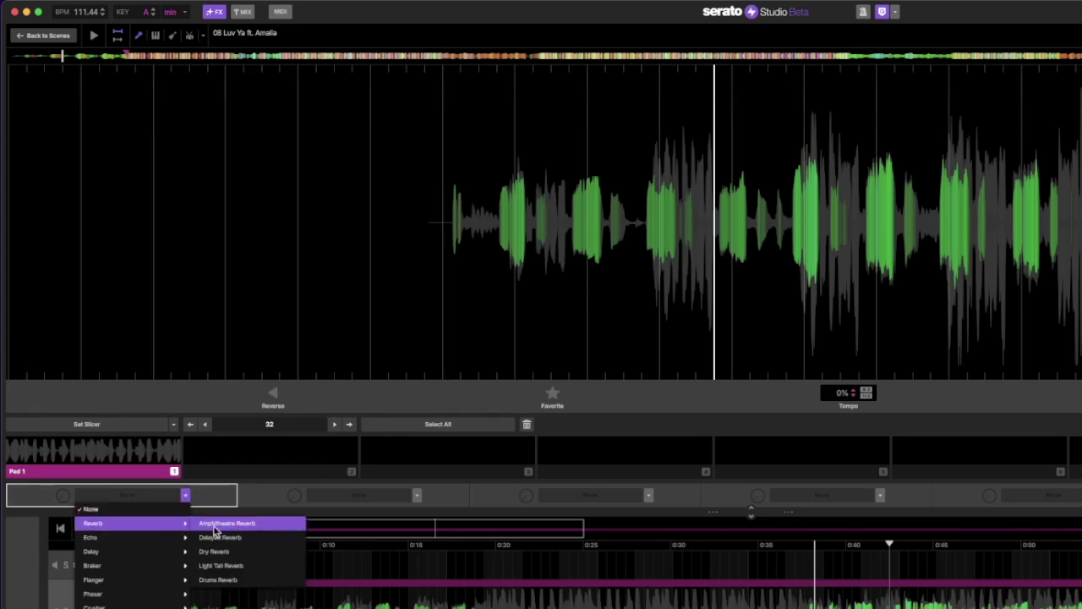
left_click(221, 565)
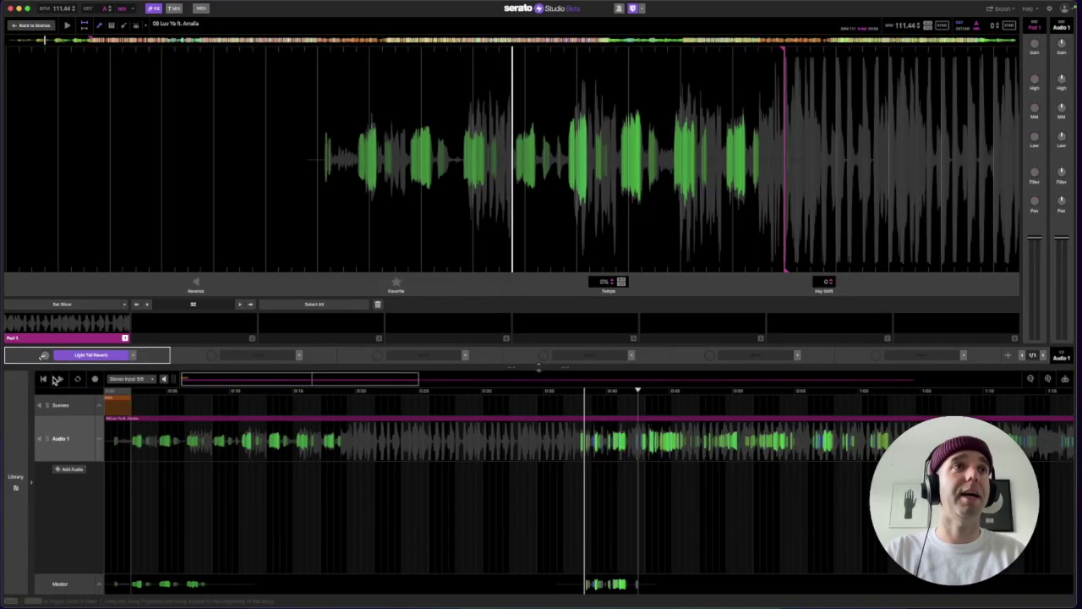
left_click(84, 529)
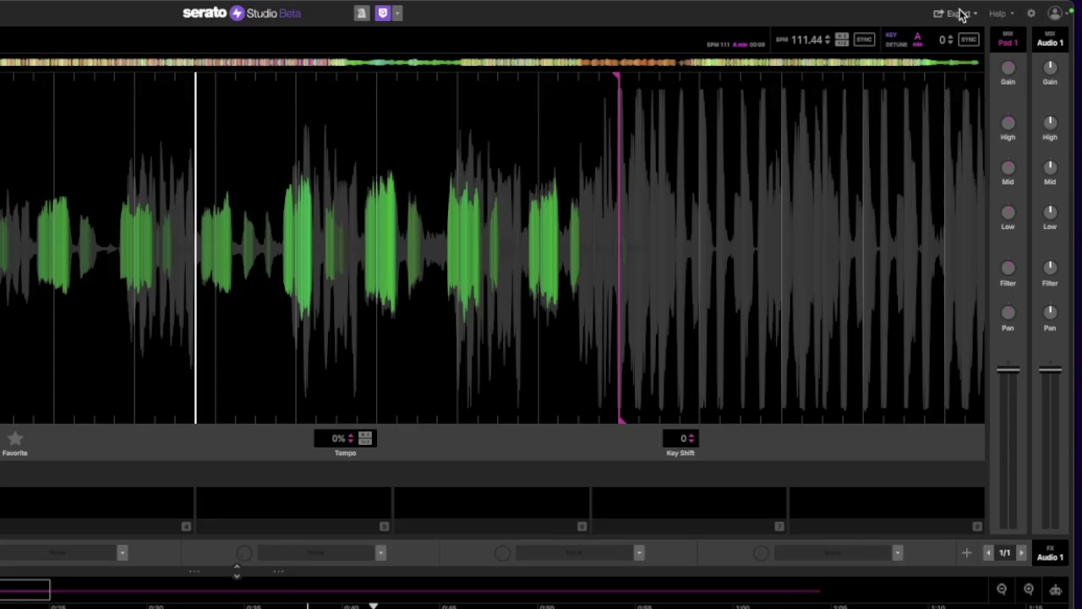
Export the reverb-treated acapella as a WAV file to the Desktop
left_click(959, 13)
left_click(951, 41)
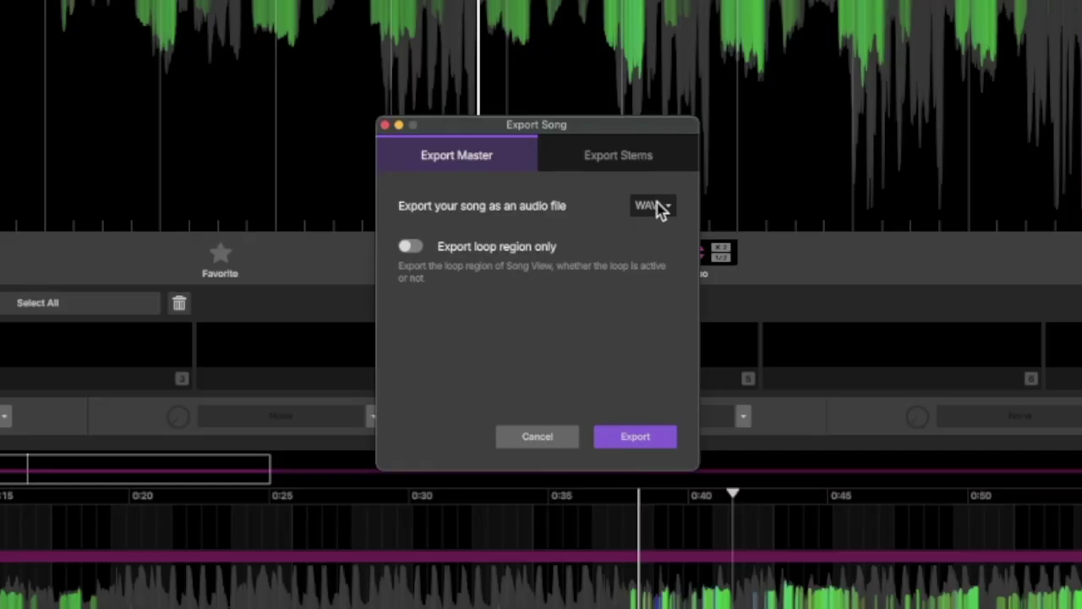
left_click(660, 209)
left_click(579, 205)
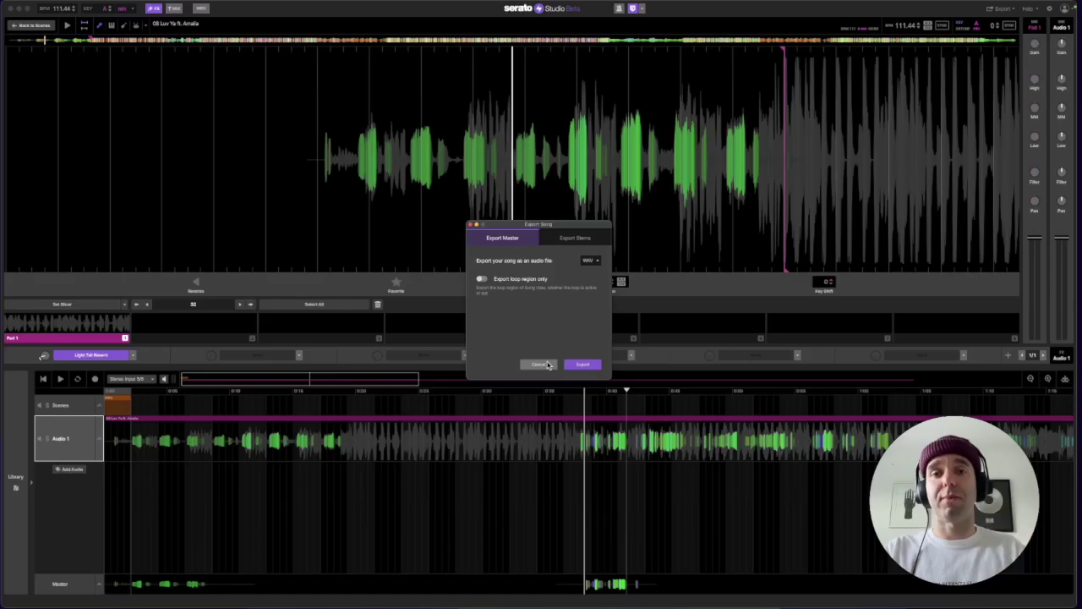
left_click(584, 364)
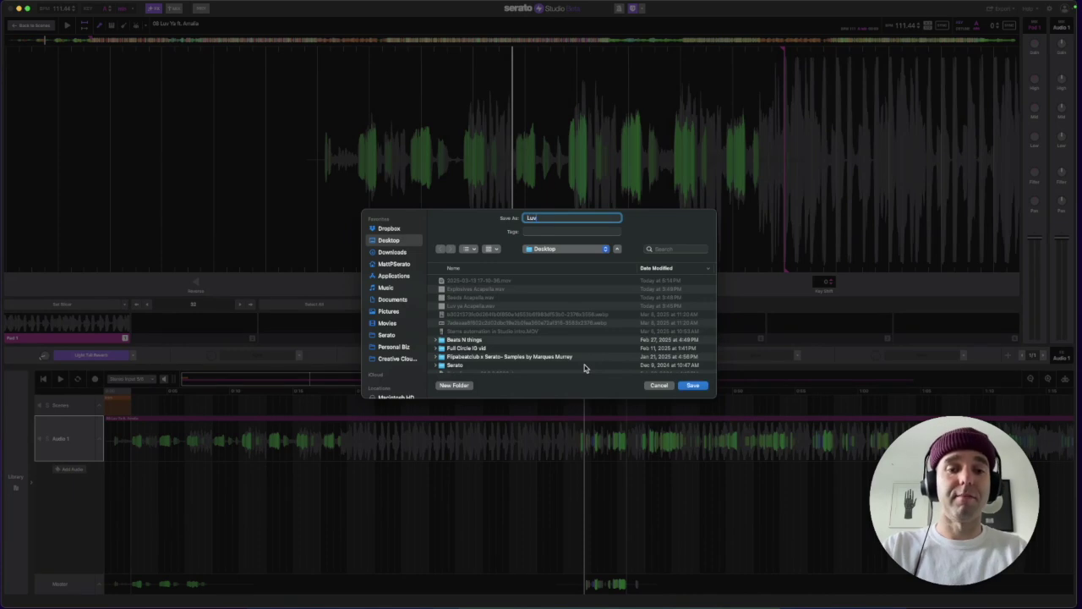
left_click(692, 386)
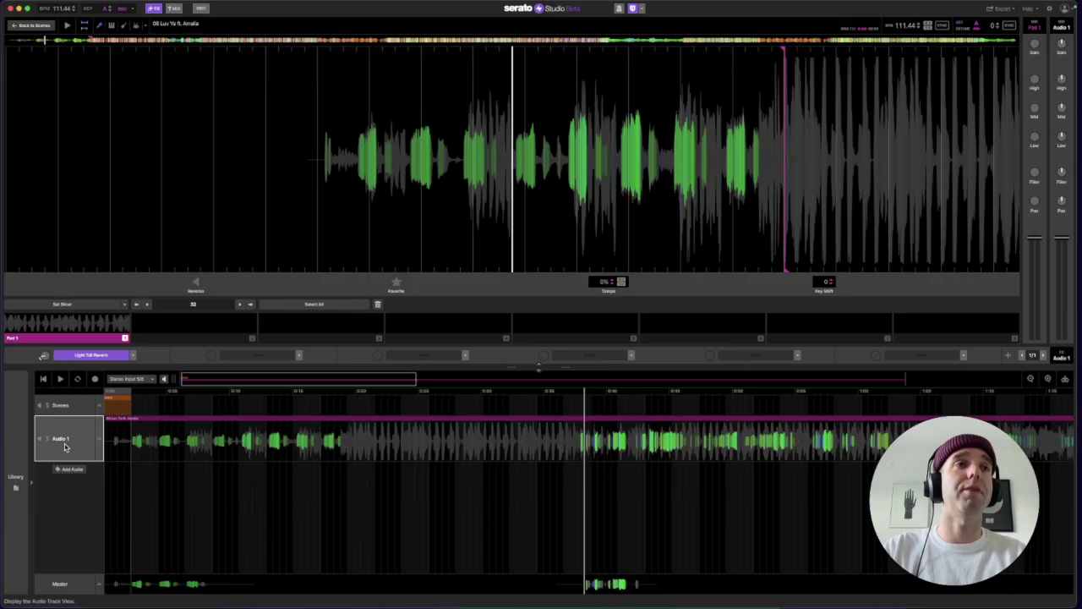
right_click(65, 443)
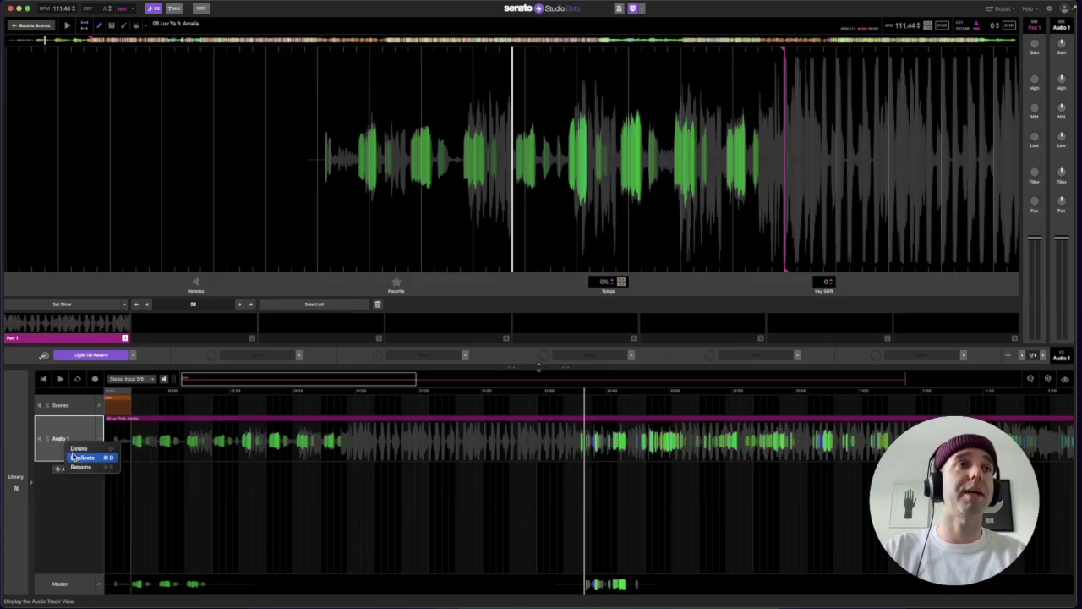
Duplicate Audio 1 until there are four tracks, Audio 1 through Audio 4
left_click(82, 458)
key("super+d")
right_click(67, 530)
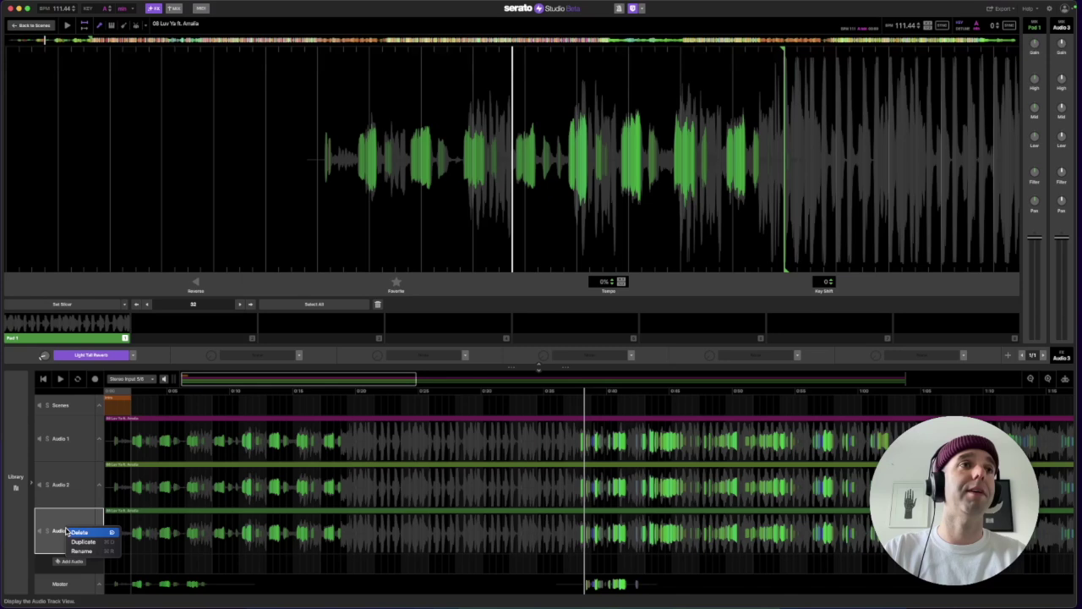
left_click(76, 542)
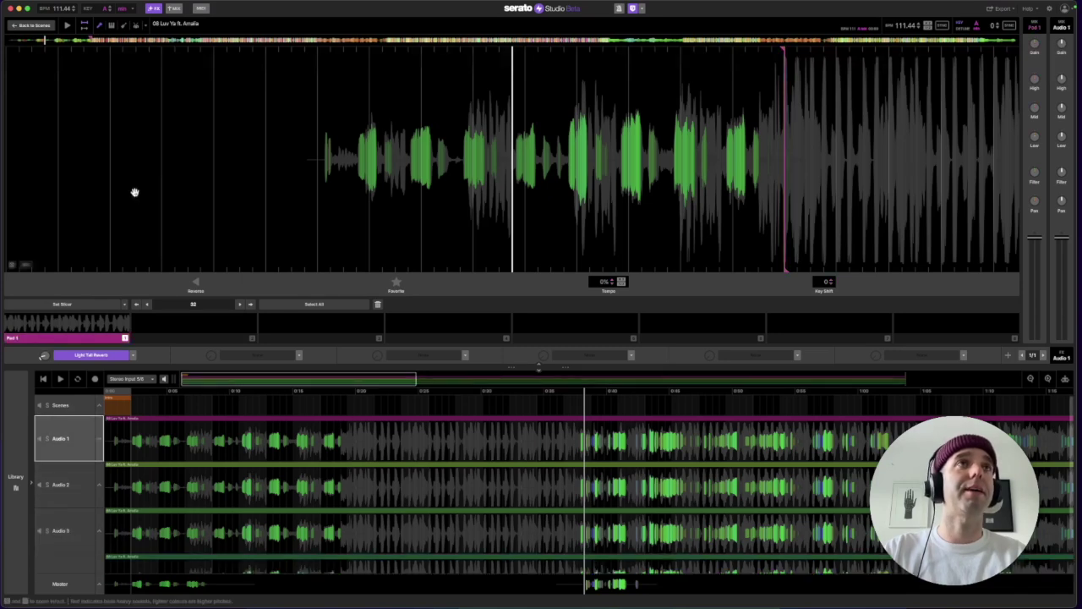
Silence the vocals on Audio 2 and Audio 3, and widen the track list
left_click(102, 26)
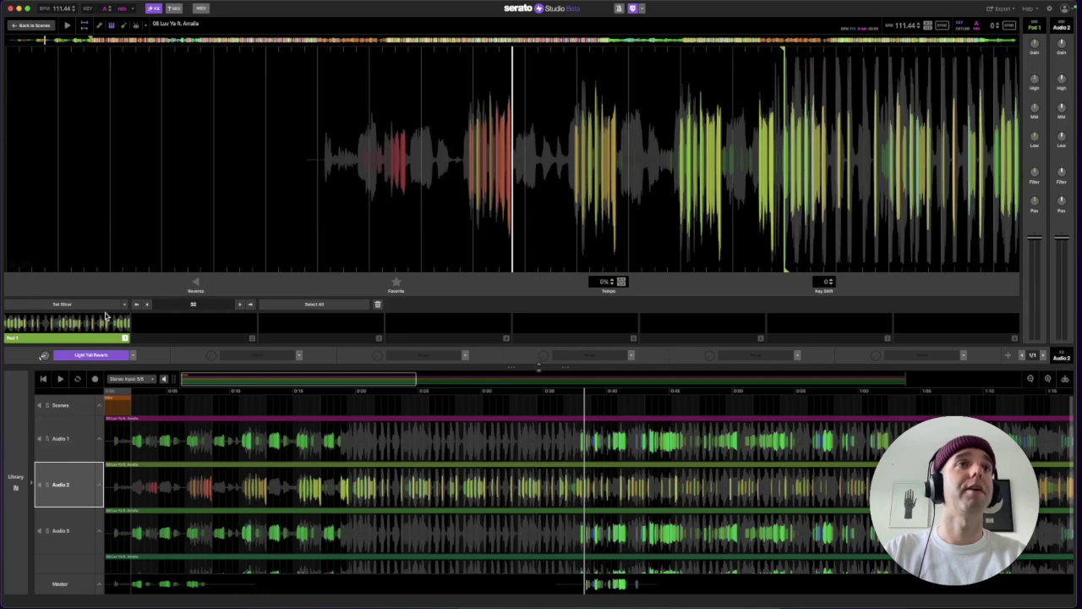
left_click(63, 536)
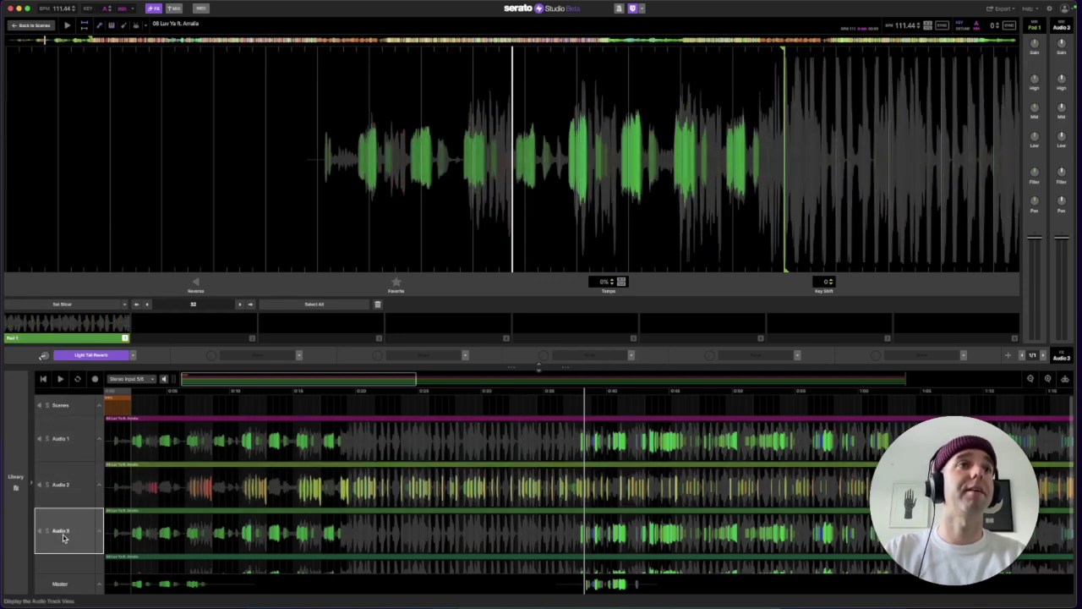
left_click(98, 26)
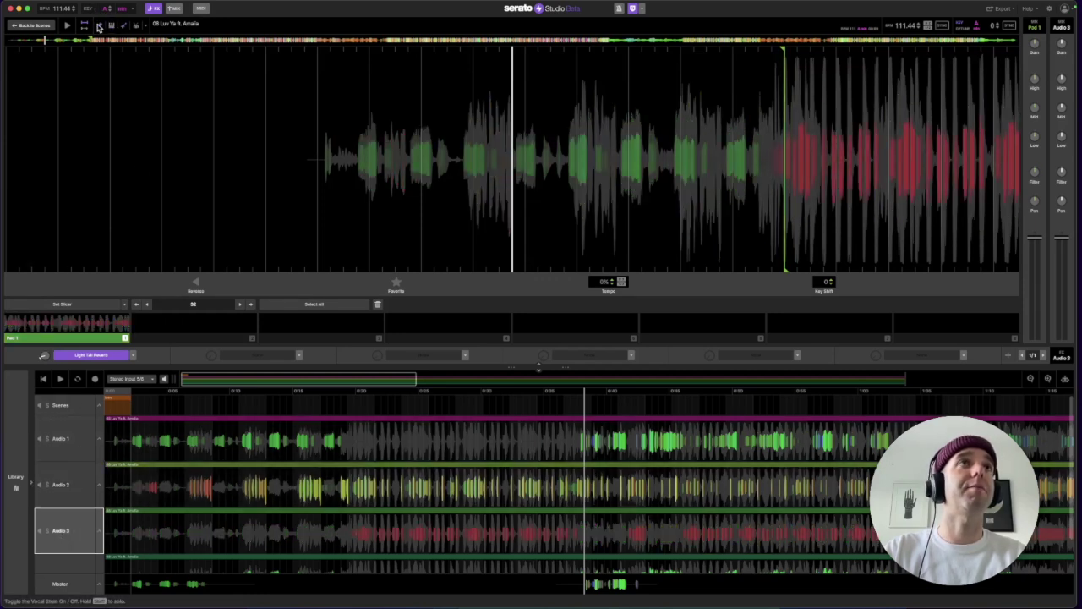
left_click(71, 561)
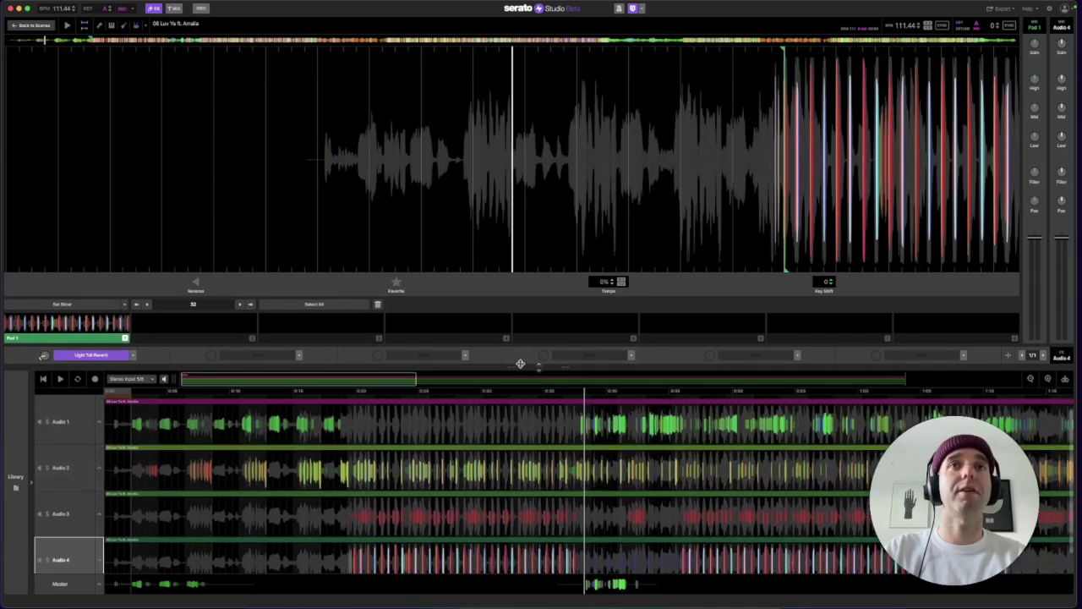
left_click_drag(520, 364, 520, 322)
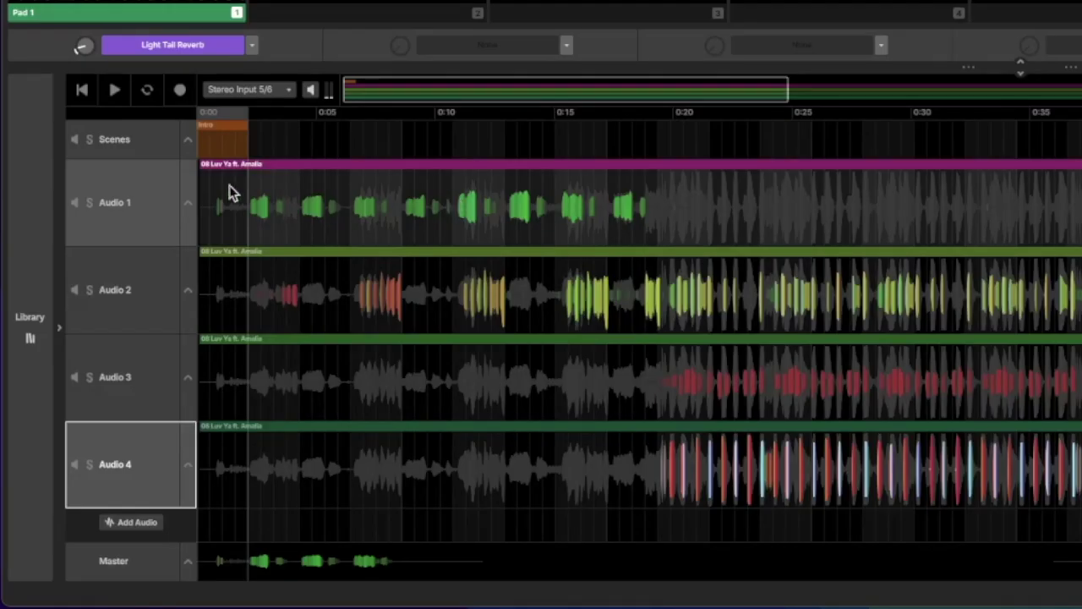
Rename Audio 1 to Acapella and Audio 2 to Melody
left_click(57, 392)
right_click(57, 392)
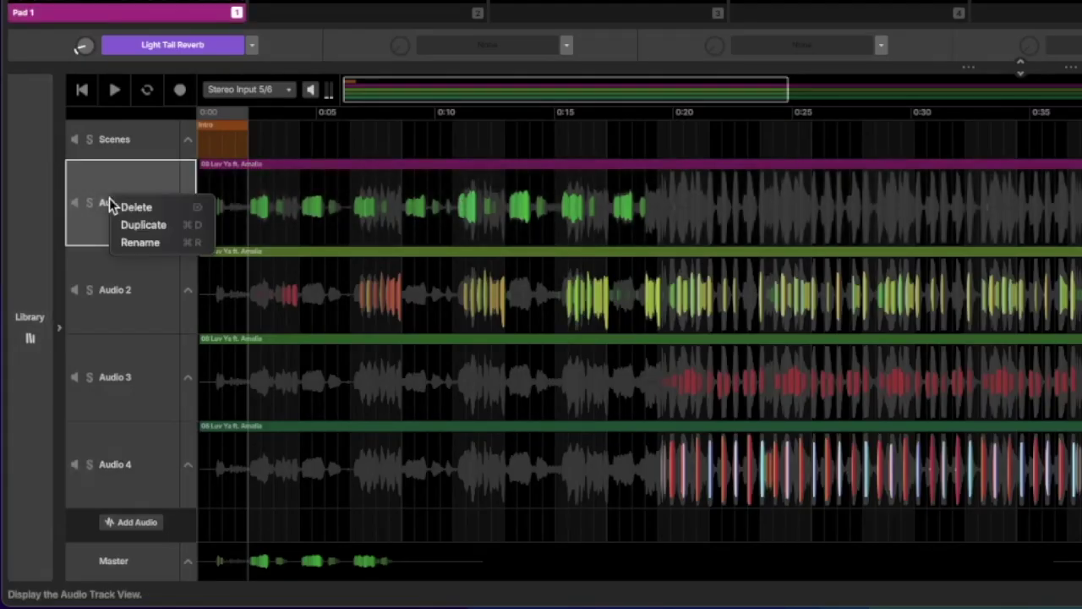
left_click(140, 242)
type("A")
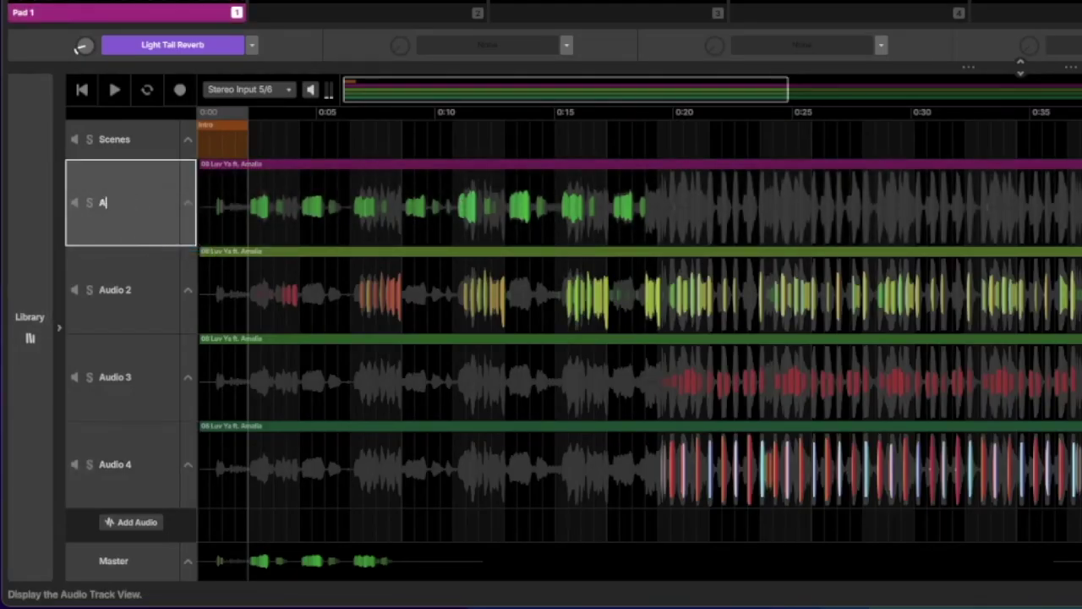
type("capella")
left_click(102, 291)
right_click(123, 297)
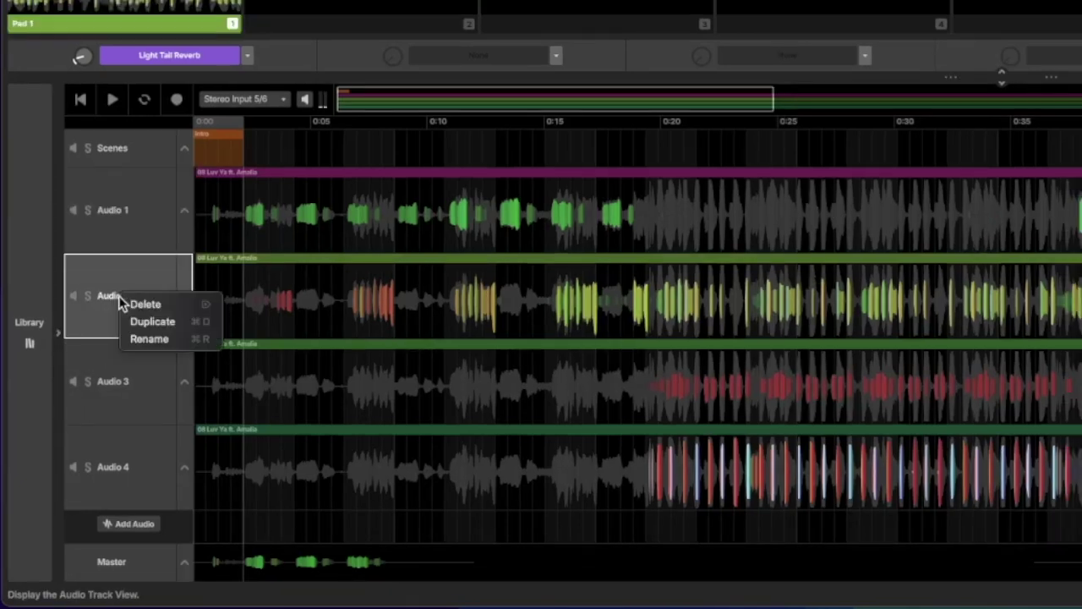
left_click(144, 338)
type("Melody")
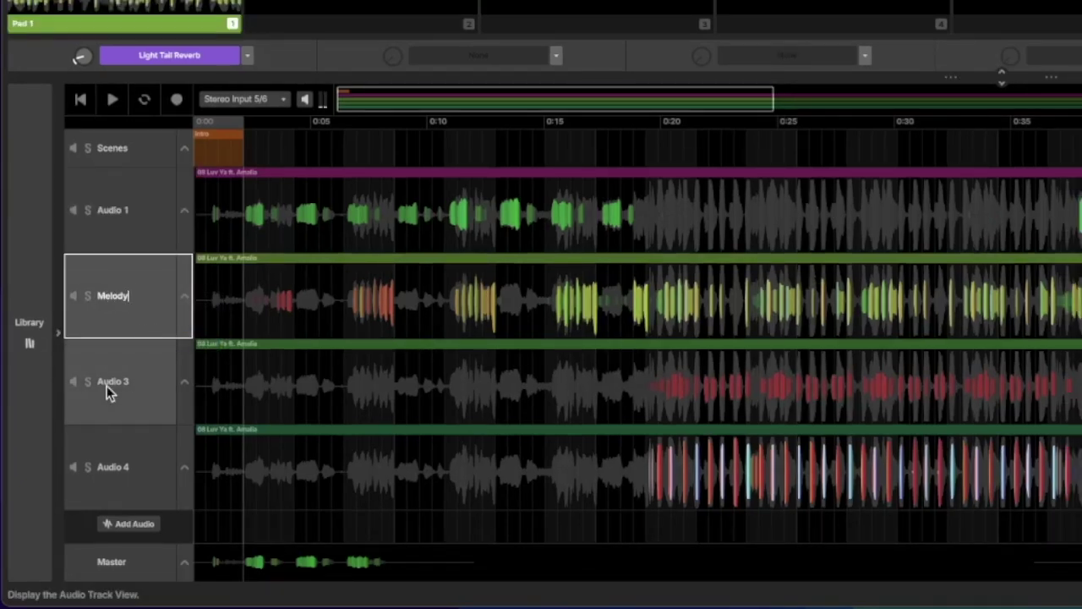
Rename Audio 3 to Bass and Audio 4 to Drums
right_click(110, 386)
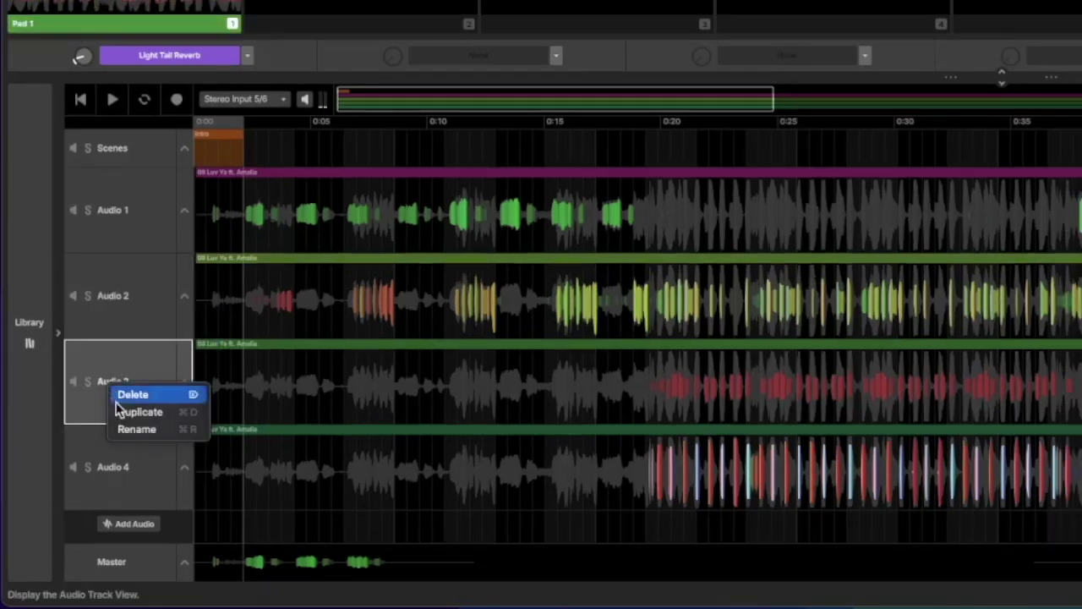
left_click(136, 430)
type("Bass")
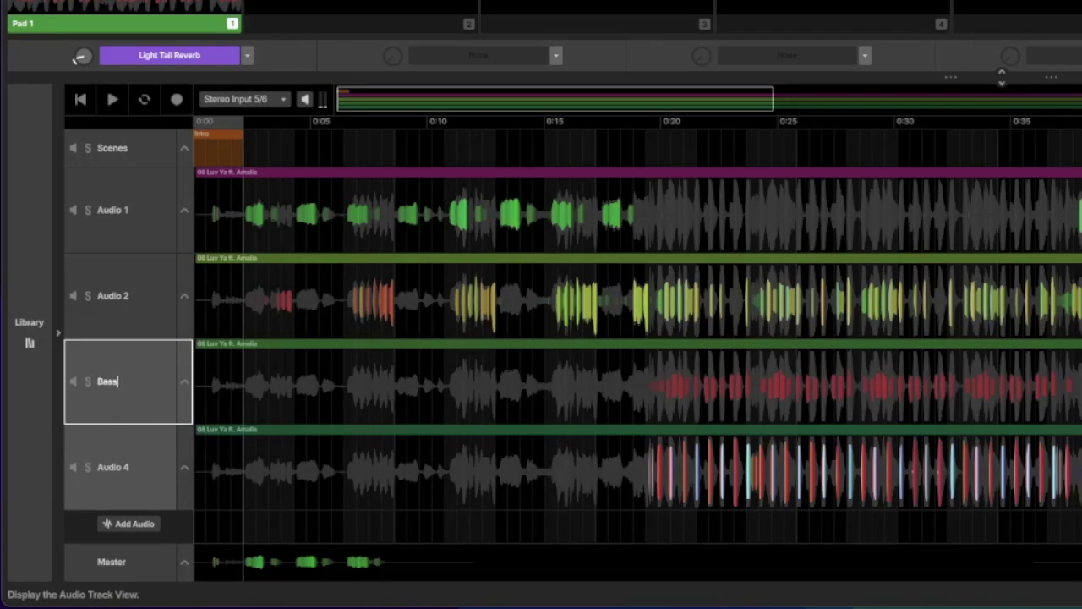
key("Return")
right_click(128, 465)
left_click(154, 507)
type("D")
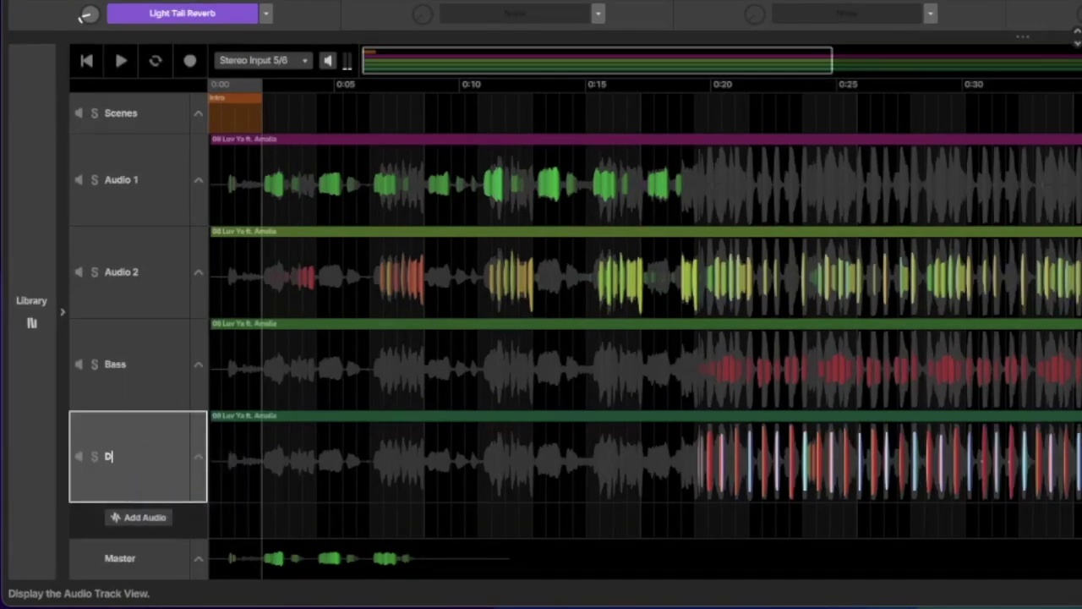
type("rums")
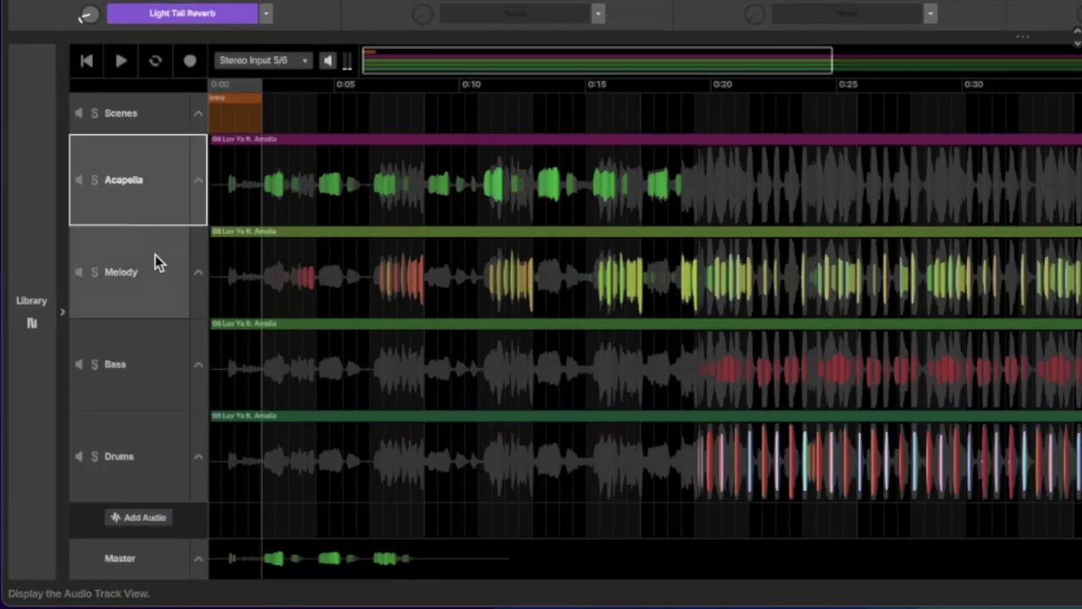
left_click(155, 255)
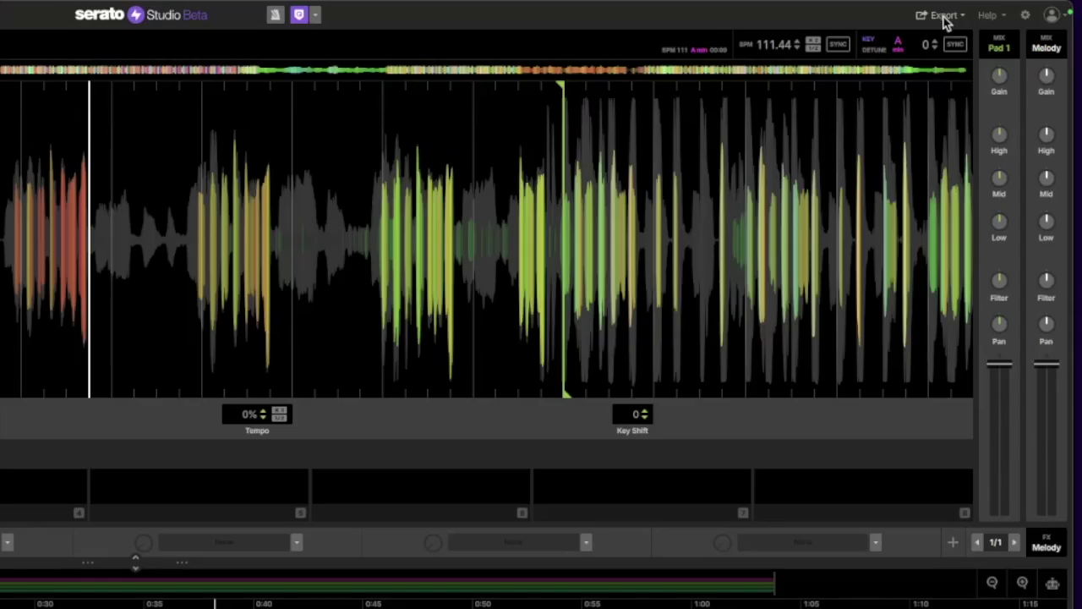
Export the four tracks as full-volume WAV stems named 'Stems for Luv ya' on the Desktop
left_click(945, 22)
left_click(930, 46)
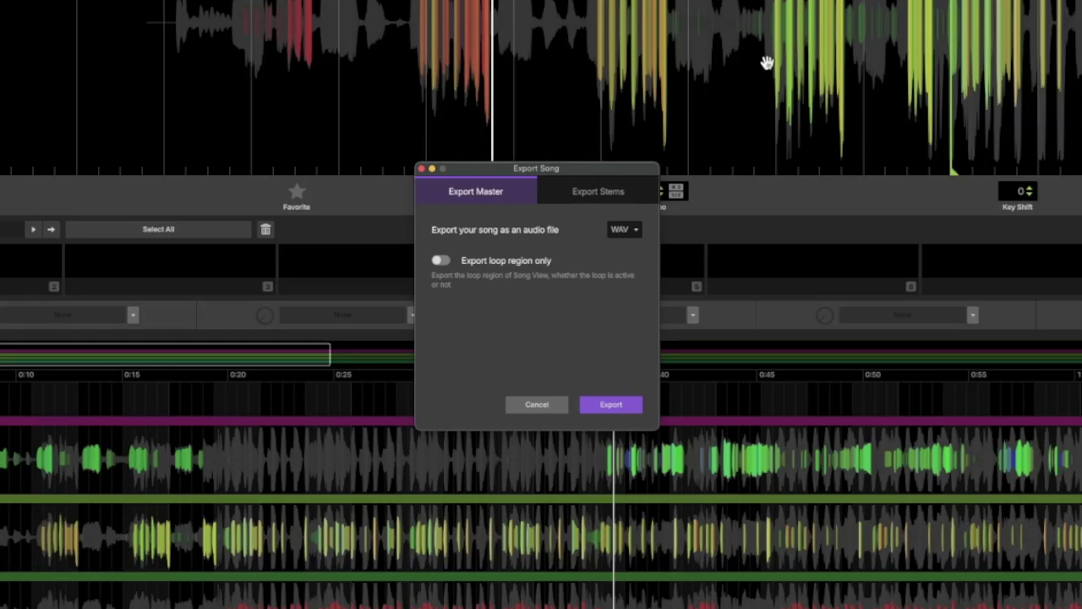
left_click(580, 201)
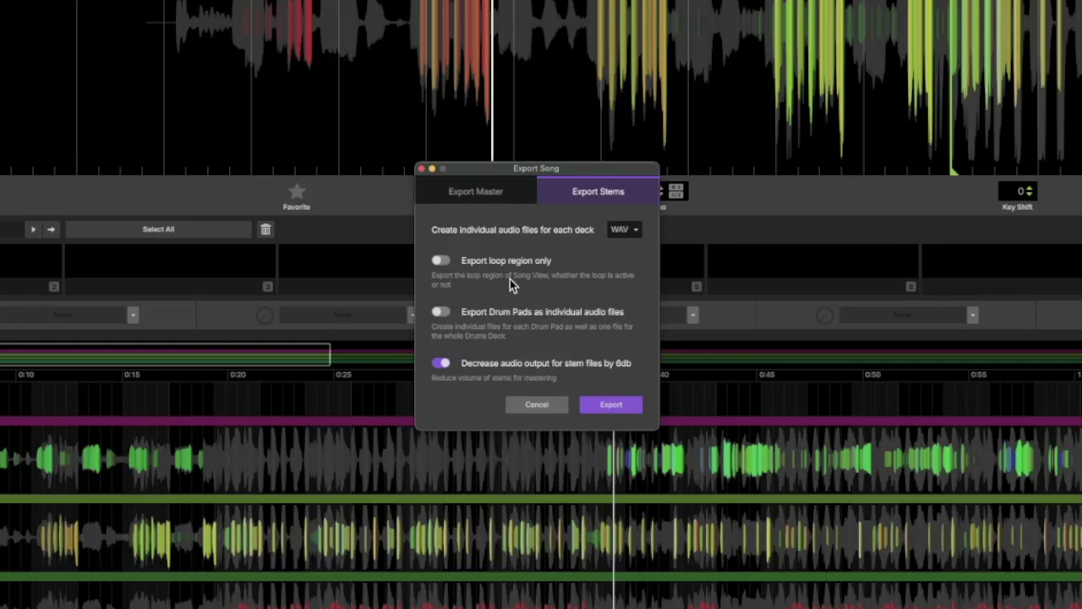
left_click(441, 363)
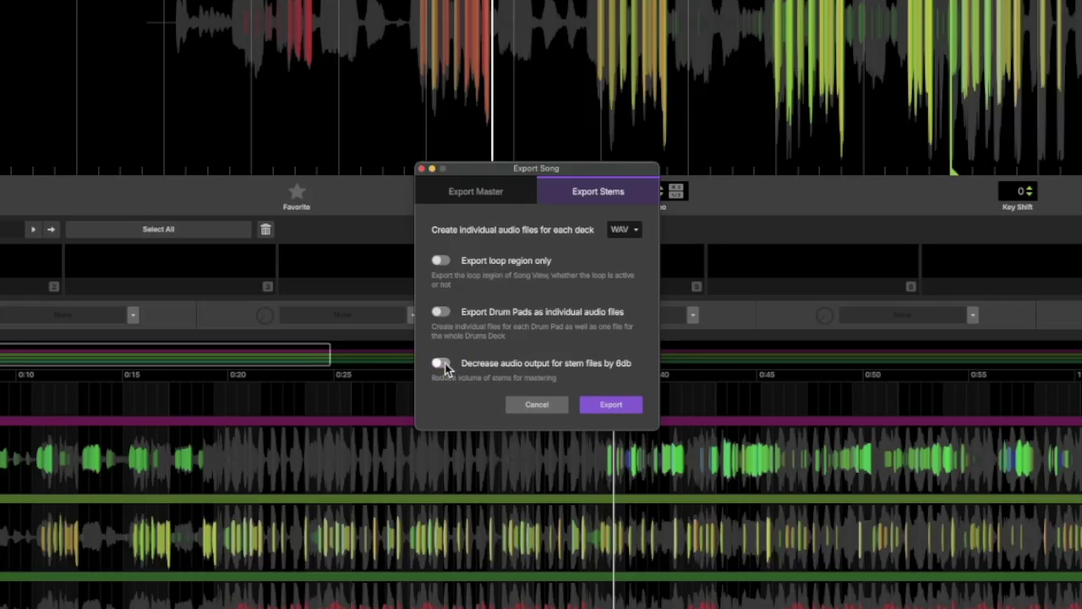
left_click(613, 406)
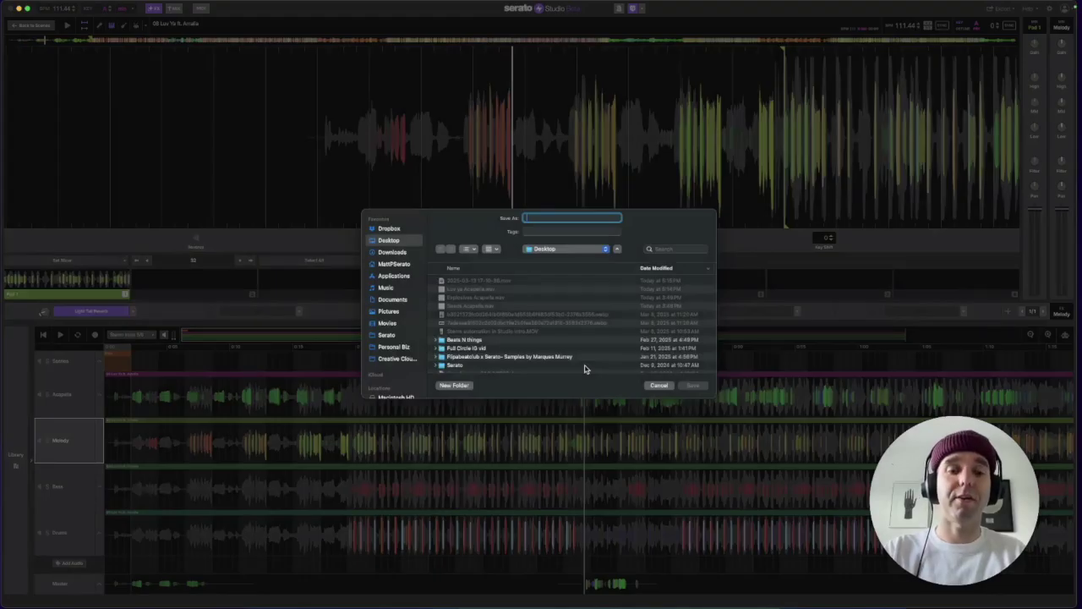
type("Stems fo")
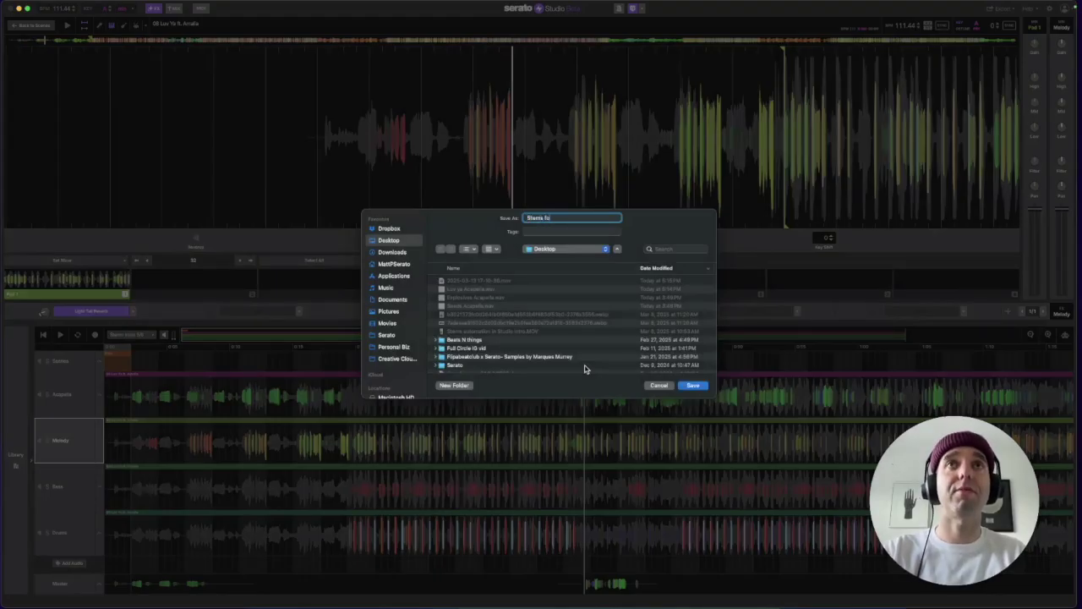
type("r Luv ya")
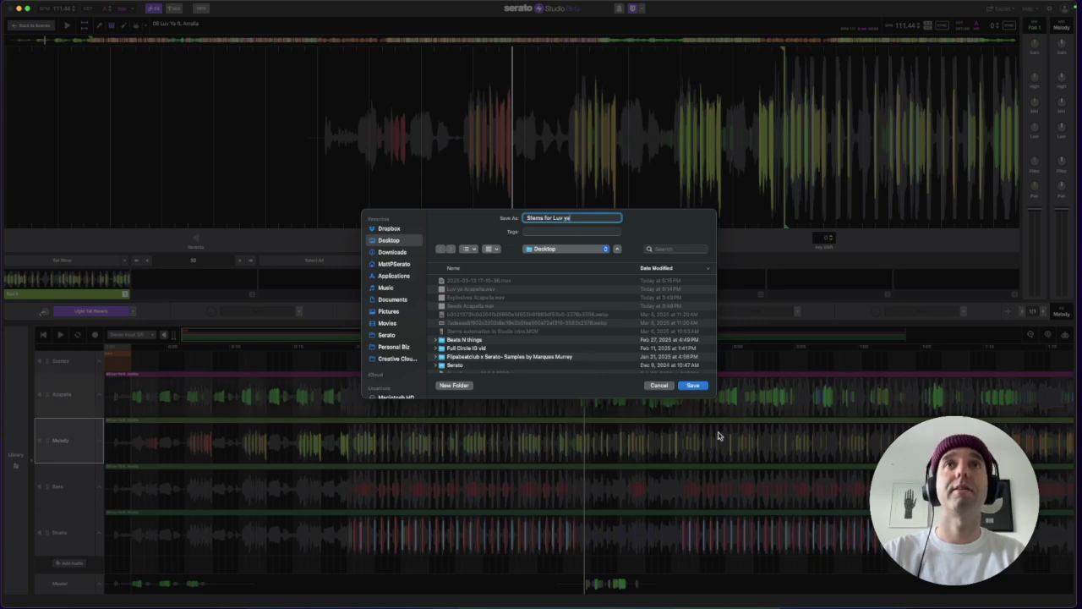
left_click(693, 385)
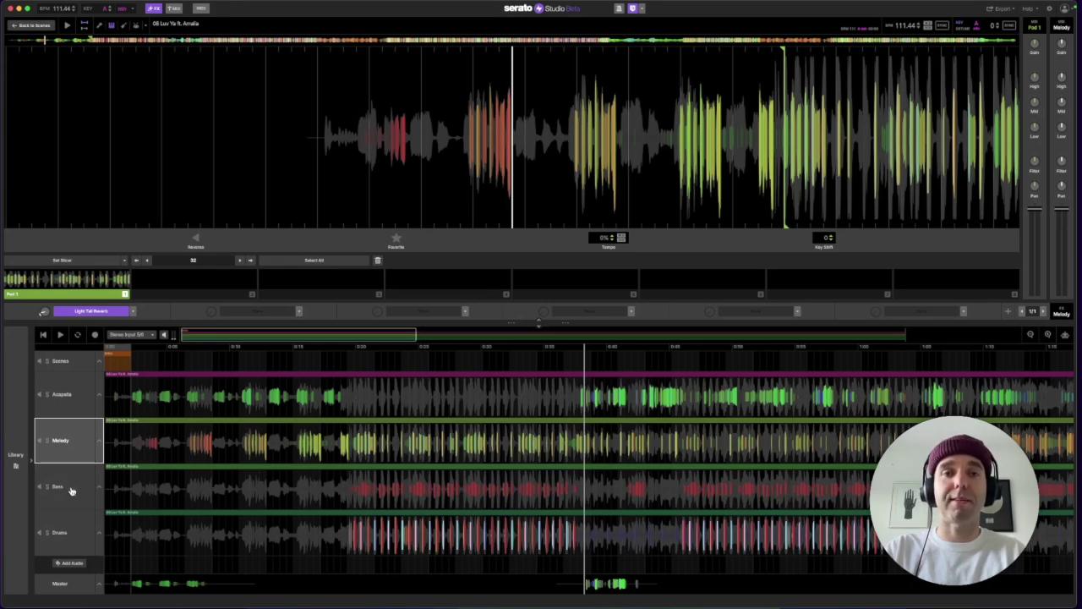
Enlarge the Finder window to show the six exported Luv Ya WAV stems
left_click_drag(651, 224, 733, 315)
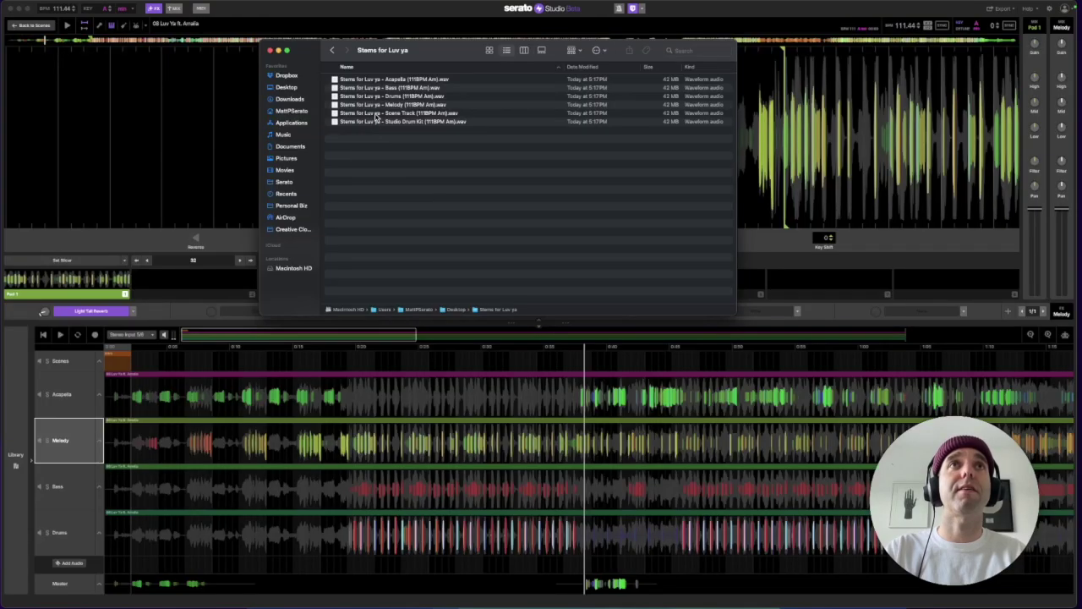
Move the Scene Track and Studio Drum Kit WAV files to the Trash
left_click(368, 200)
left_click(364, 216, "shift")
right_click(374, 125)
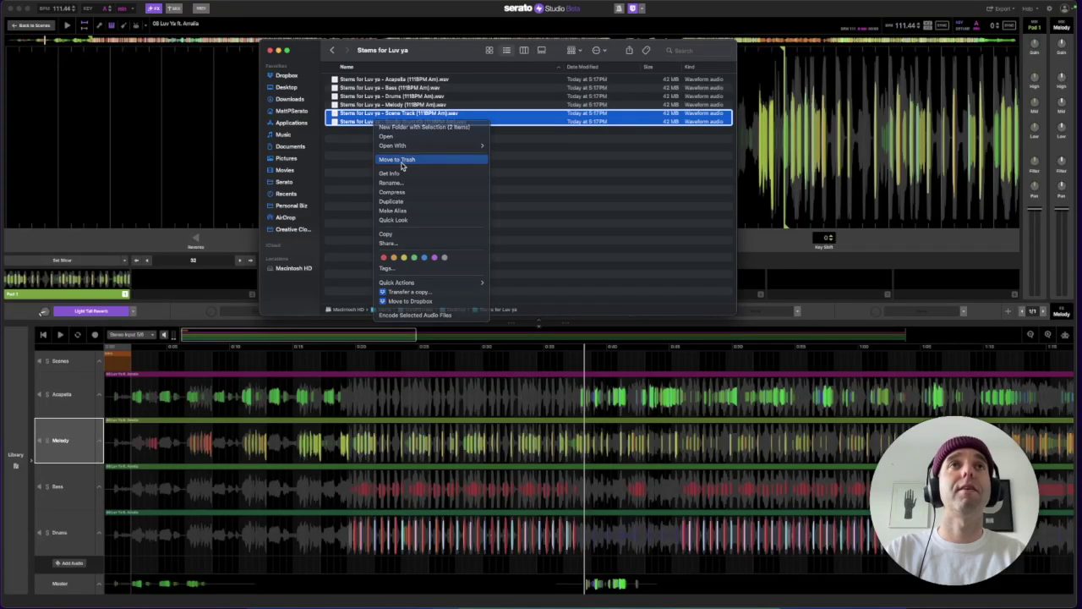
left_click(398, 162)
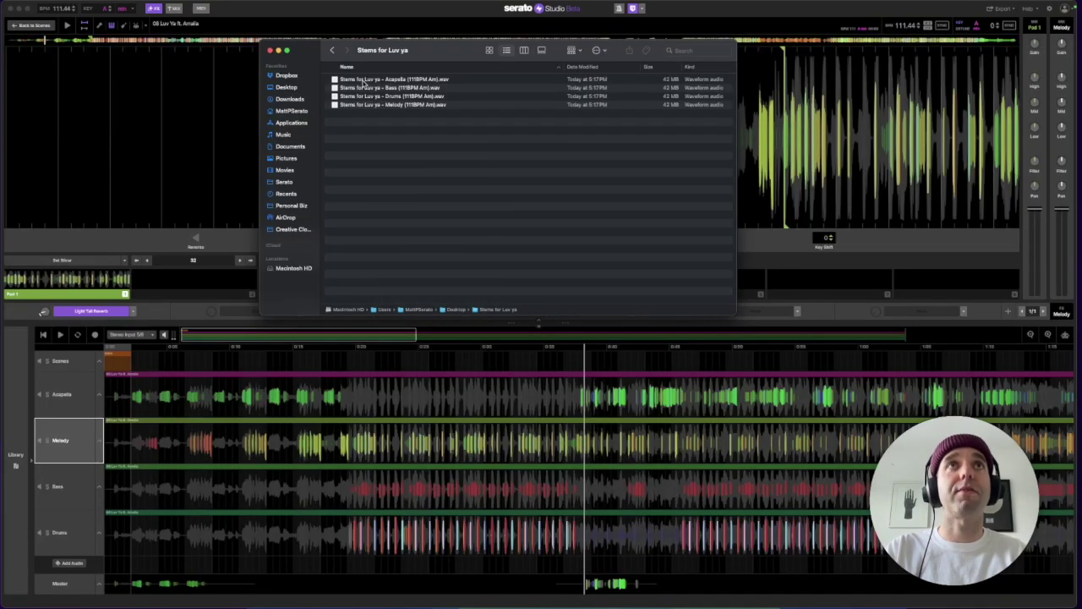